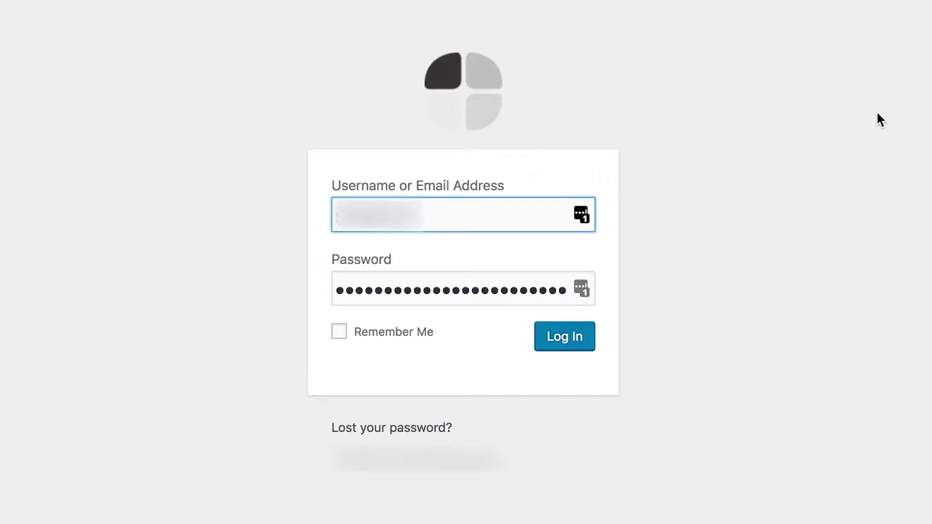
# Step: Sign in with the admin username and password to reach the WordPress Dashboard
pyautogui.click(563, 342)
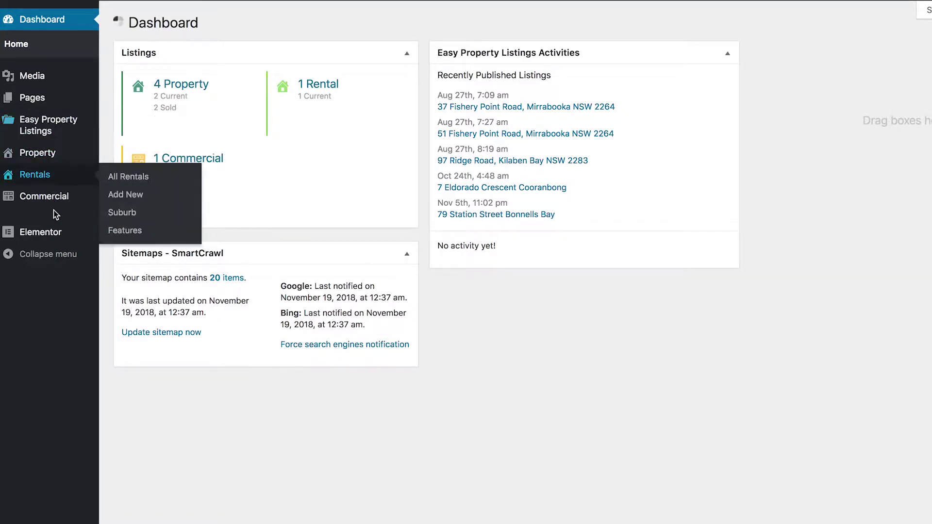
pyautogui.moveTo(55, 159)
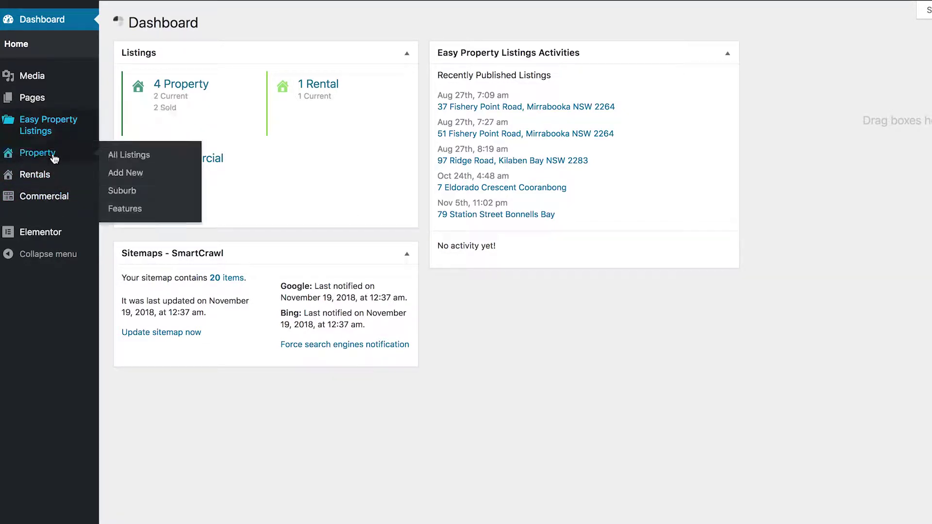
# Step: Add a new property listing titled '1 Test St, Test Suburb, NSW'
pyautogui.click(136, 179)
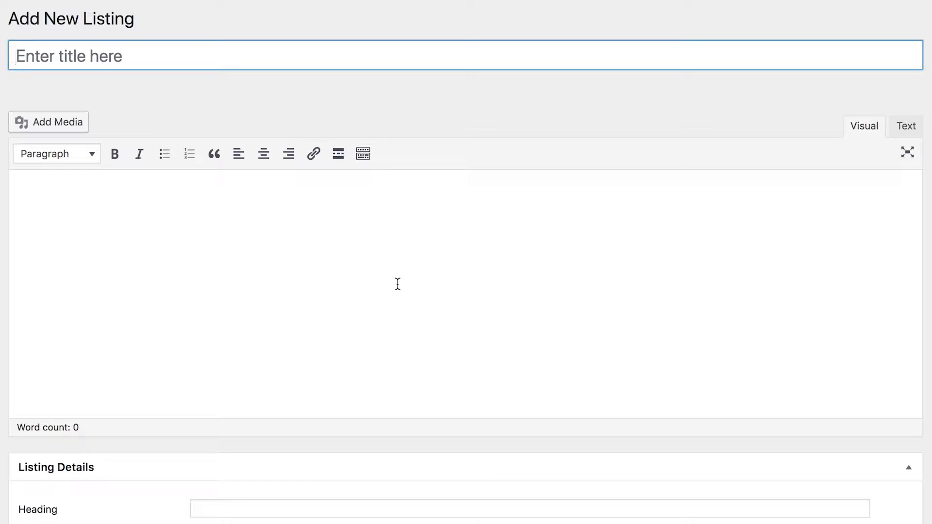
pyautogui.write('1 ')
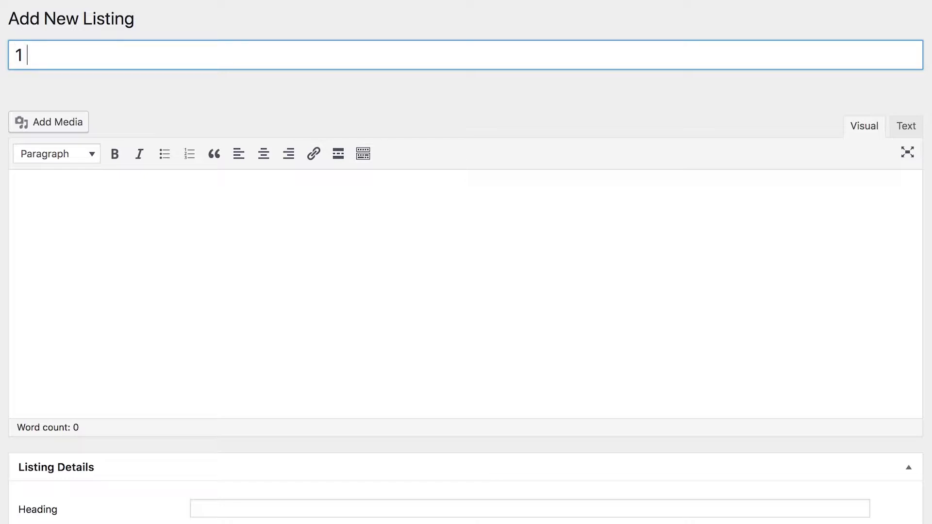
pyautogui.write('Test St, Test Suburb, ')
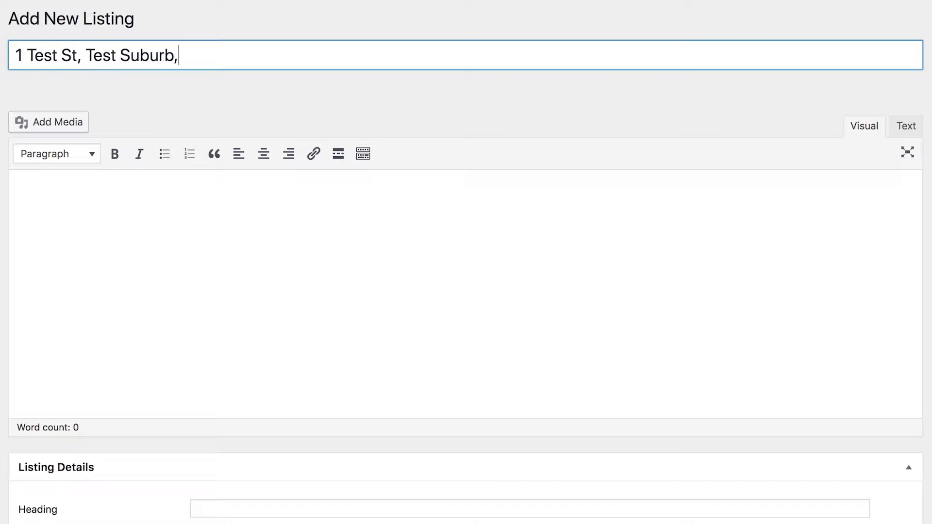
pyautogui.write('NSW')
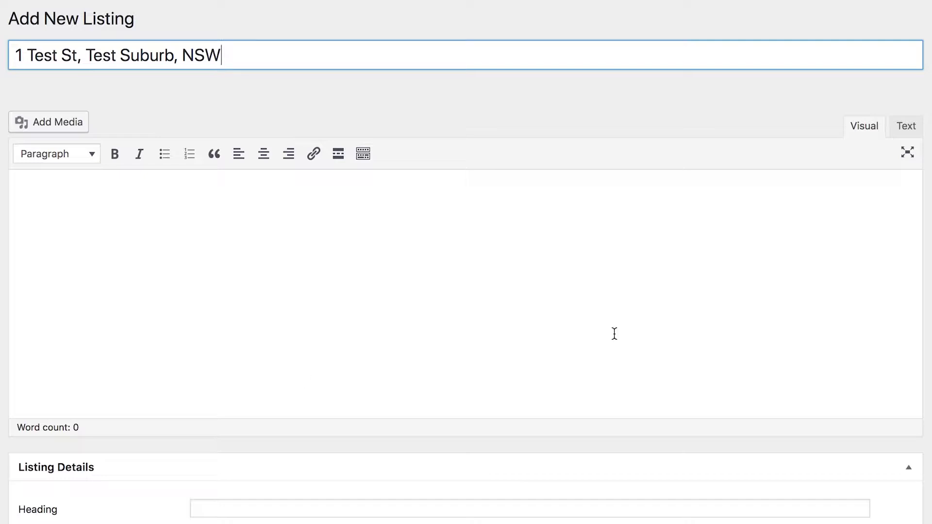
# Step: Write a 24-word description of the 4-bedroom, 2-bathroom home with river water views
pyautogui.click(166, 253)
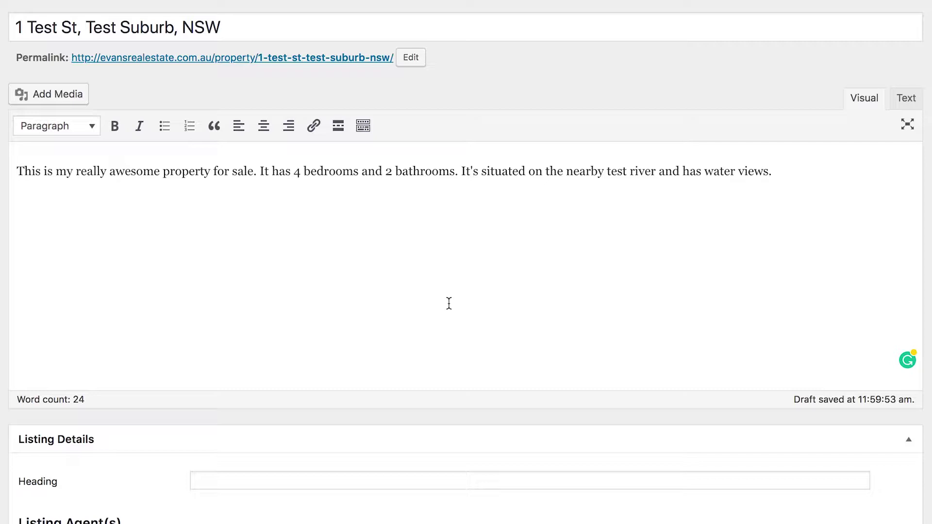
pyautogui.scroll(-2, 224, 439)
# Step: Set the listing heading to 'Large family home on river frontage'
pyautogui.scroll(-5, 225, 441)
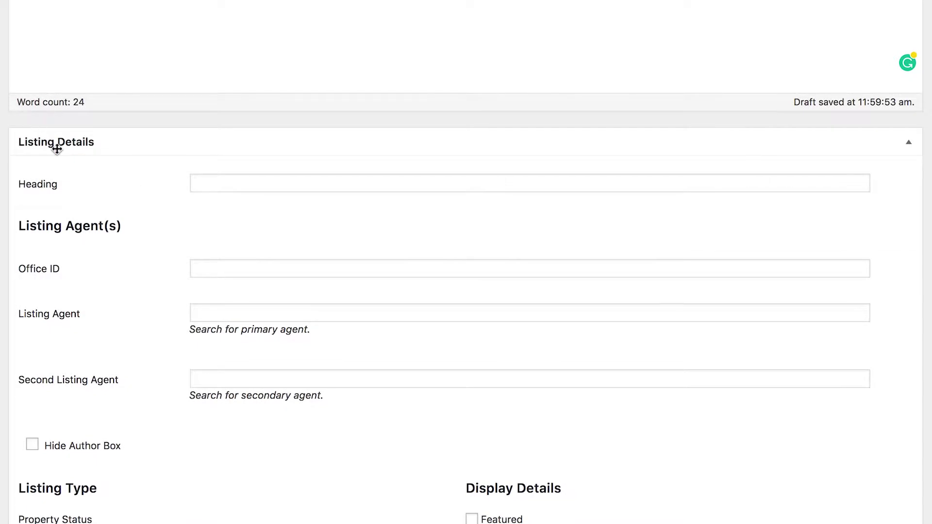
pyautogui.click(219, 185)
pyautogui.write('Large family home on river frontage')
pyautogui.click(267, 225)
pyautogui.scroll(-2, 267, 225)
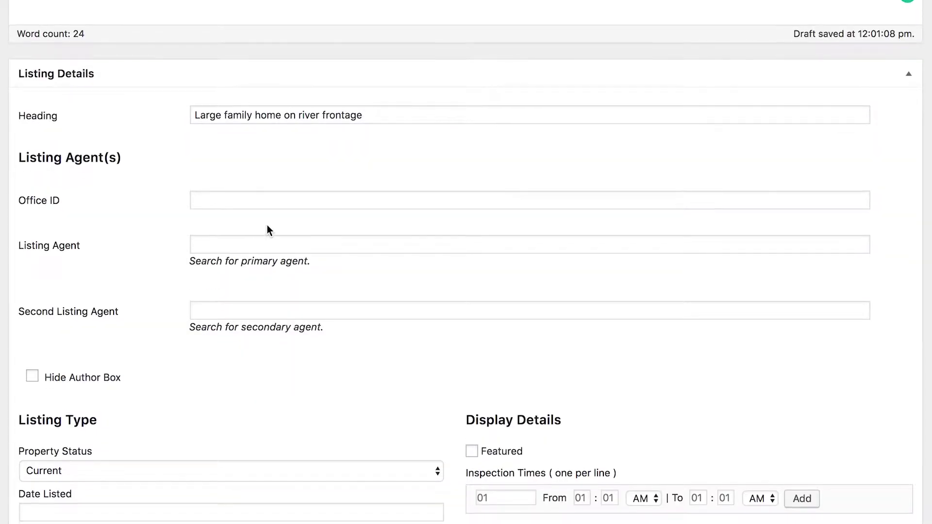
# Step: Search for the primary listing agent by name and assign the matching suggestion
pyautogui.click(201, 200)
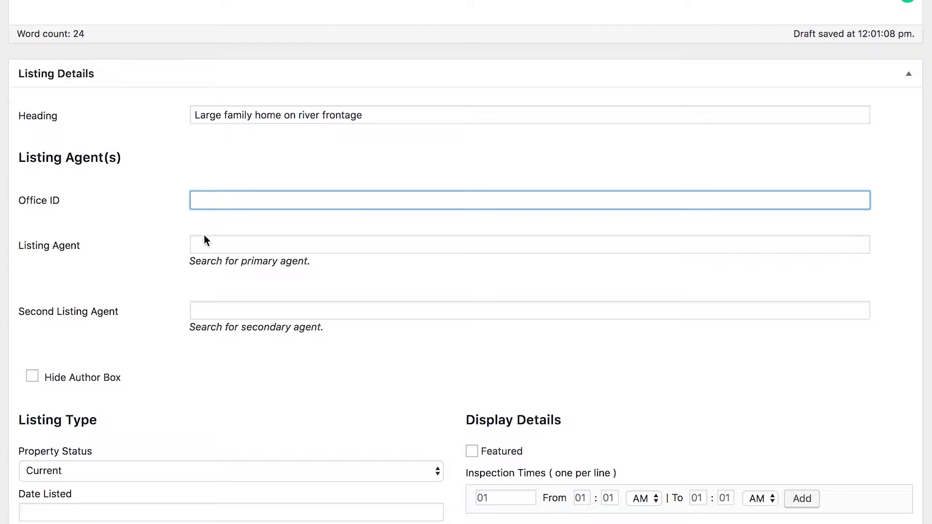
pyautogui.click(147, 248)
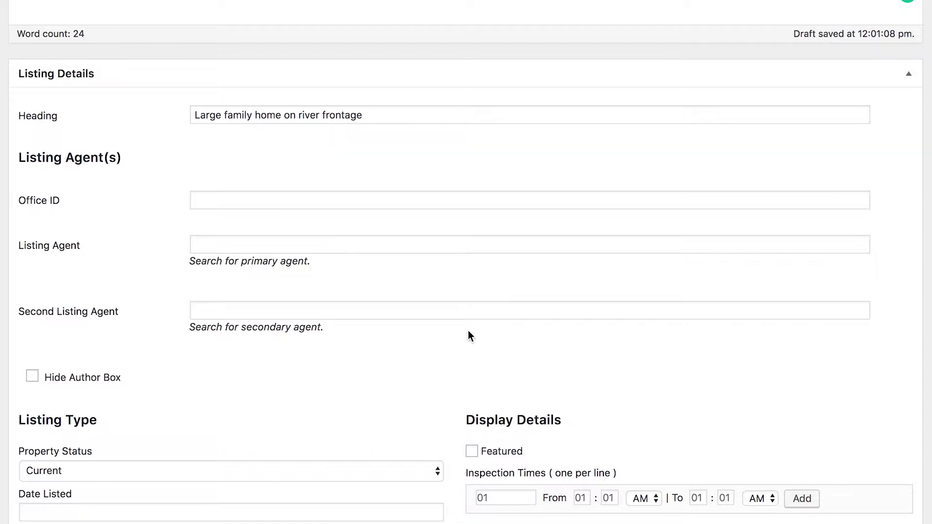
pyautogui.click(274, 246)
pyautogui.write('Steph')
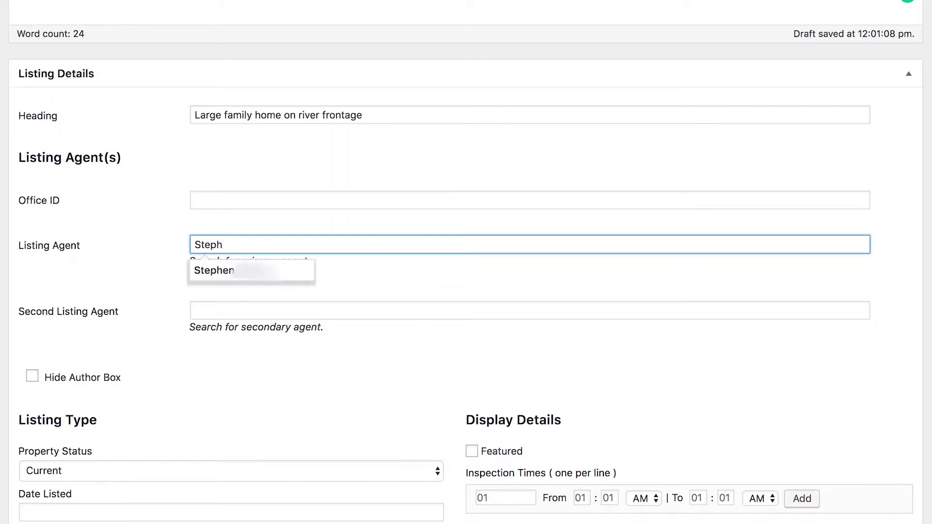
pyautogui.click(269, 278)
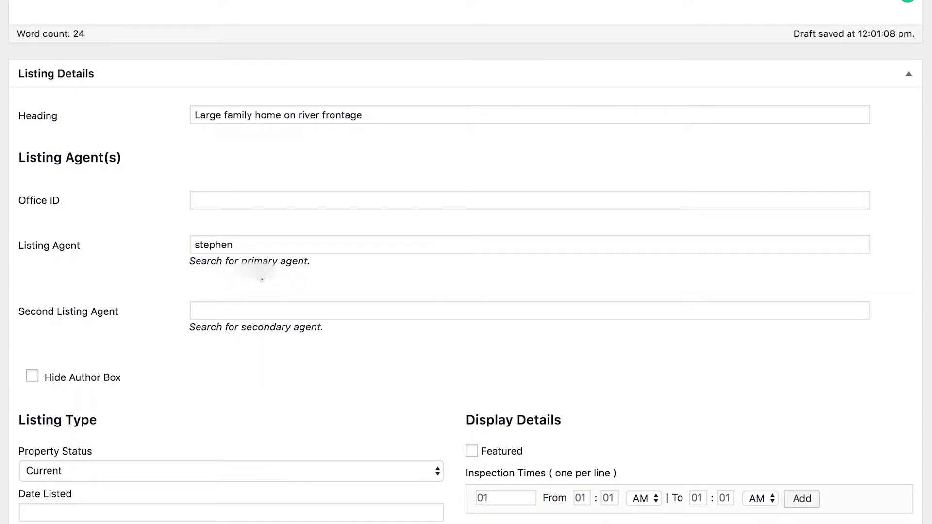
pyautogui.scroll(-3, 280, 305)
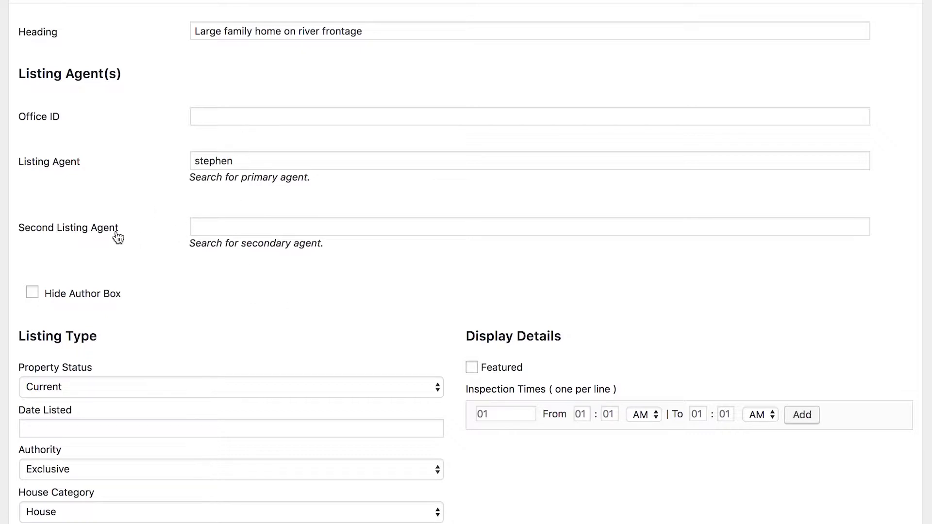
# Step: Review the Property Status options (Current, Withdrawn, Off Market, Sold) and keep Current
pyautogui.scroll(-2, 221, 291)
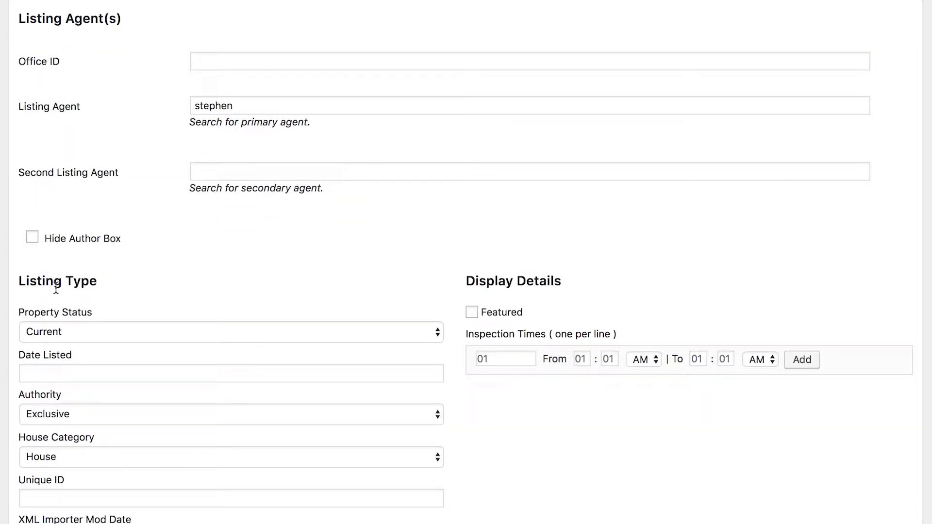
pyautogui.scroll(-1, 295, 318)
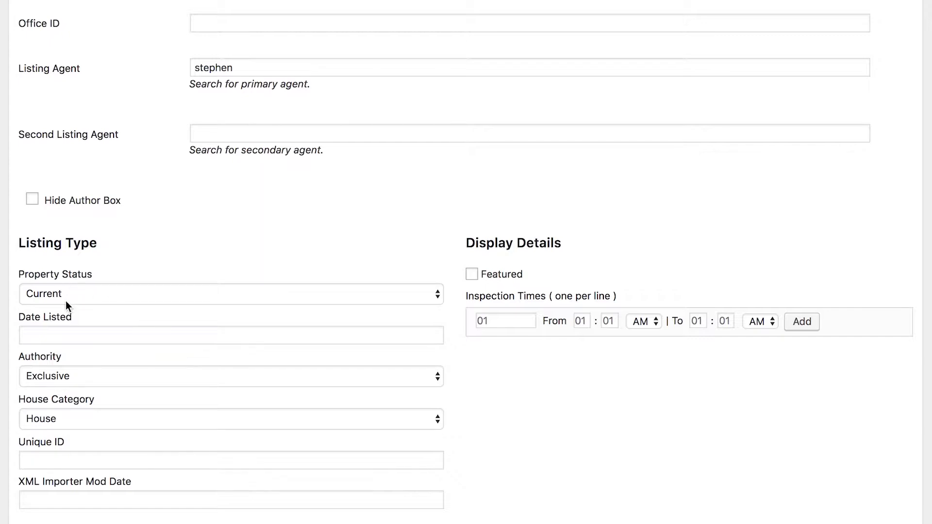
pyautogui.click(81, 297)
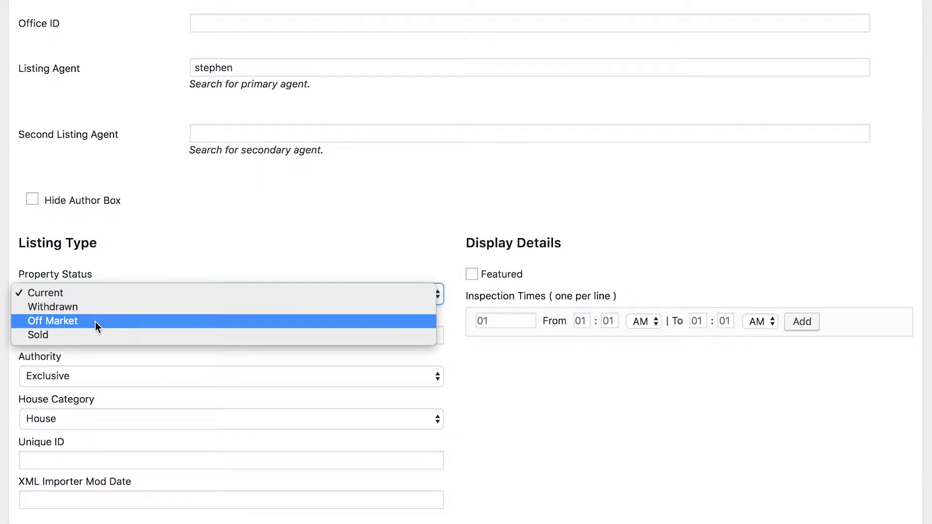
pyautogui.click(81, 296)
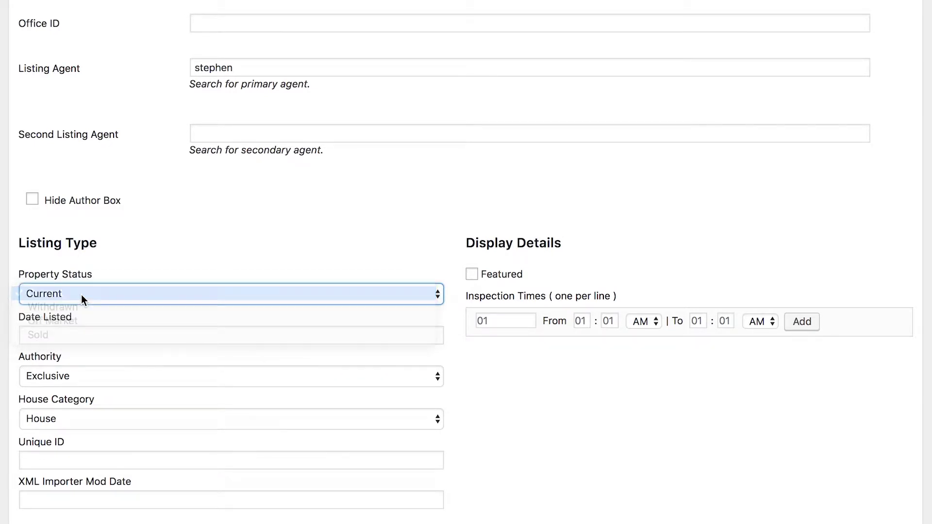
# Step: Set Date Listed to 2018-11-19 using the calendar
pyautogui.click(113, 339)
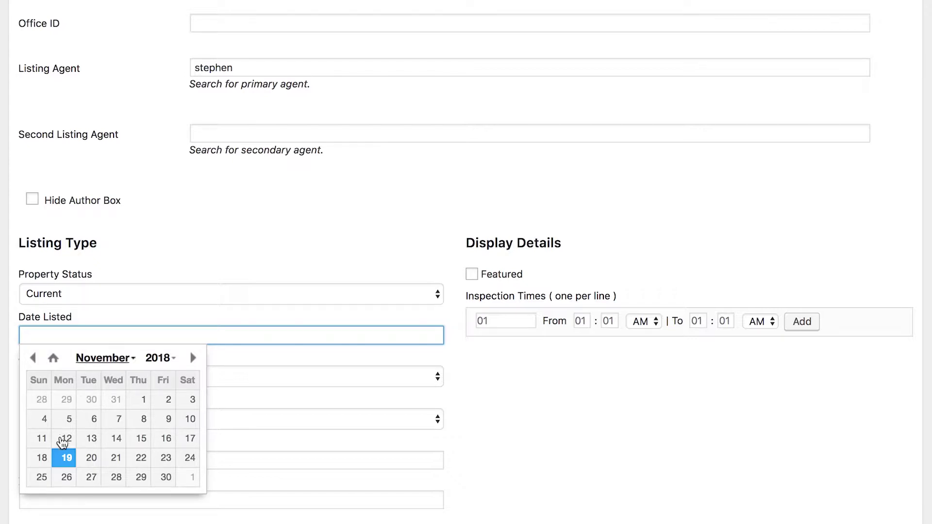
pyautogui.click(67, 459)
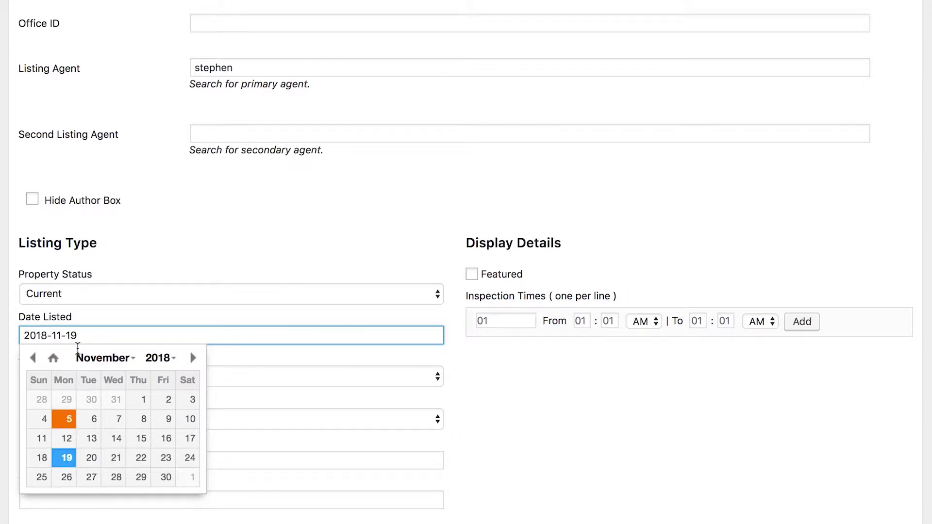
pyautogui.click(493, 401)
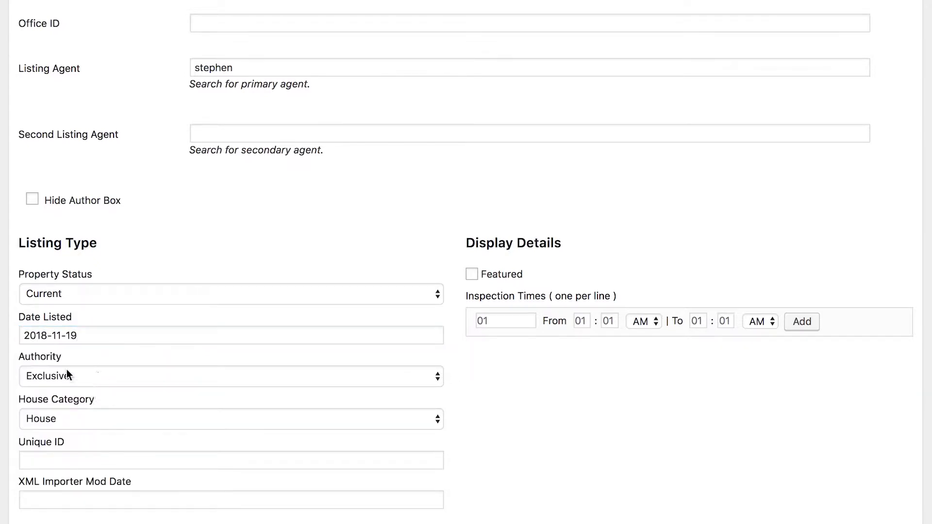
# Step: Keep Exclusive authority and House category, leaving the Unique ID empty
pyautogui.click(39, 377)
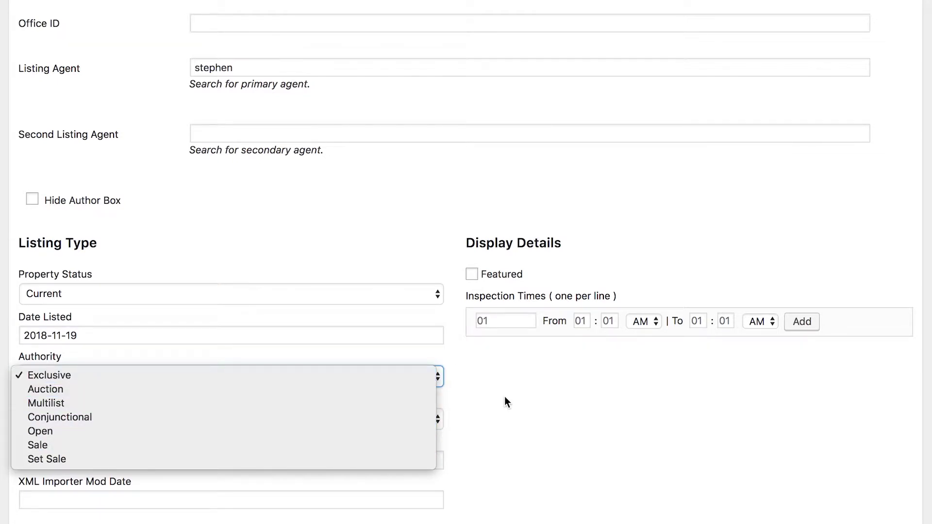
pyautogui.press('Escape')
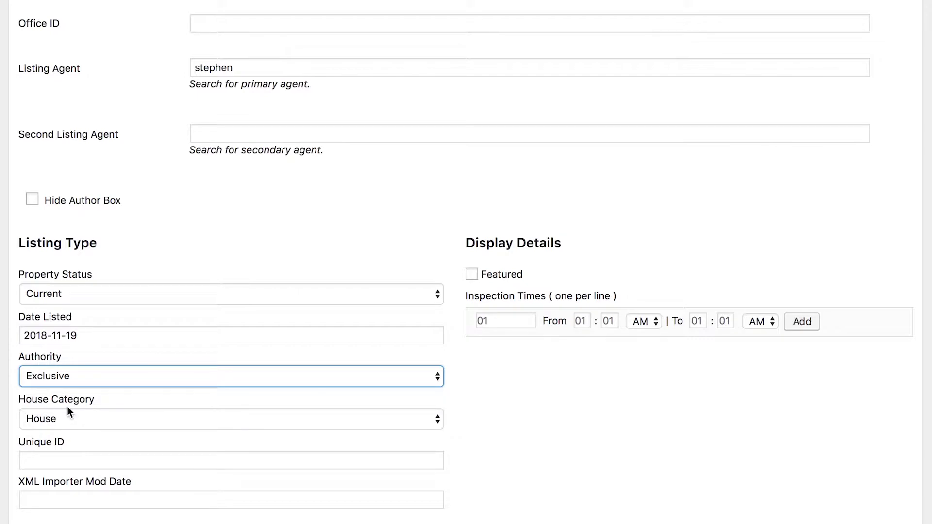
pyautogui.click(71, 418)
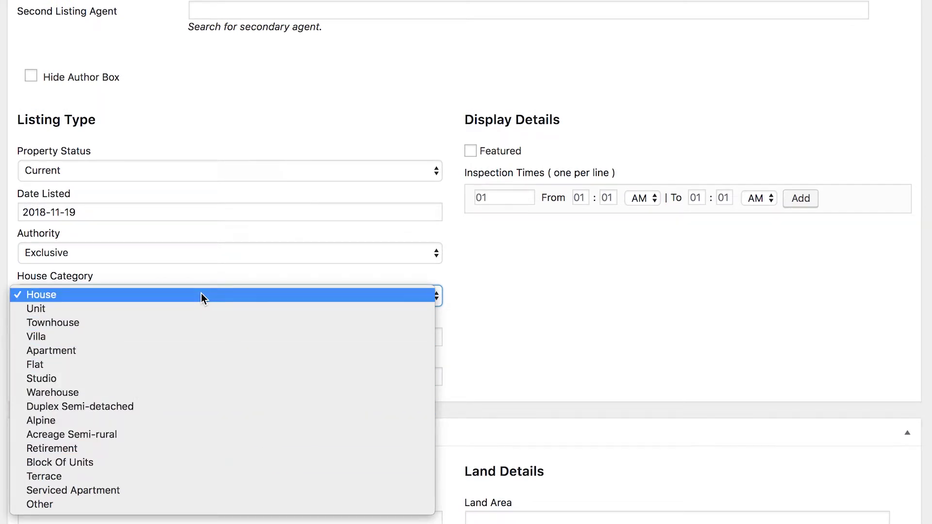
pyautogui.click(201, 295)
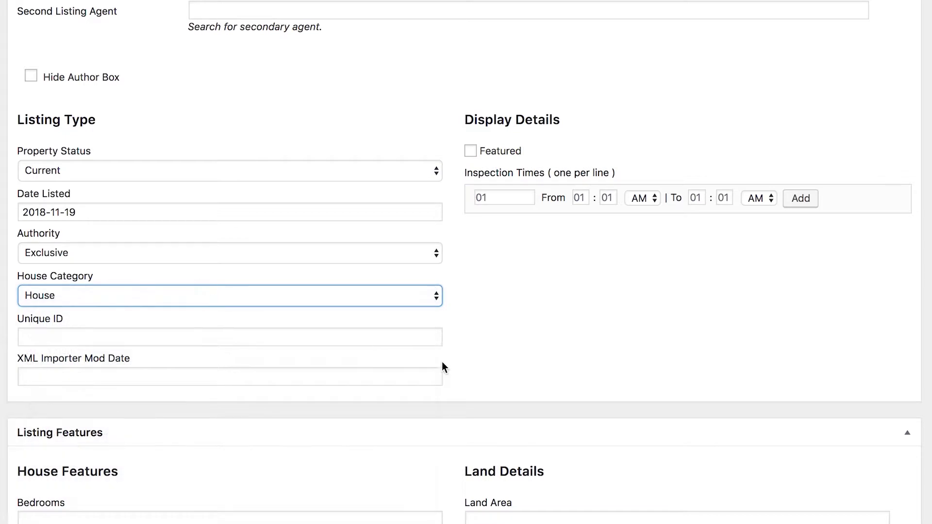
pyautogui.click(141, 339)
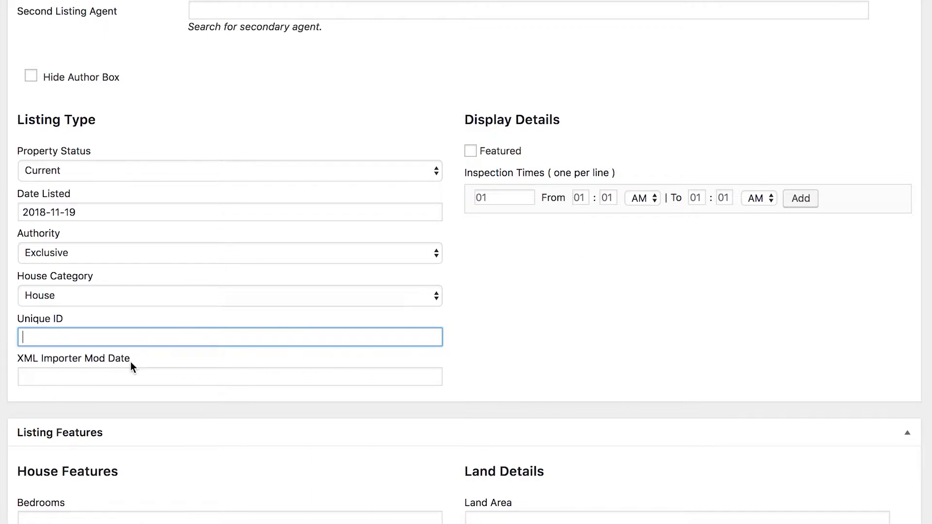
pyautogui.click(702, 250)
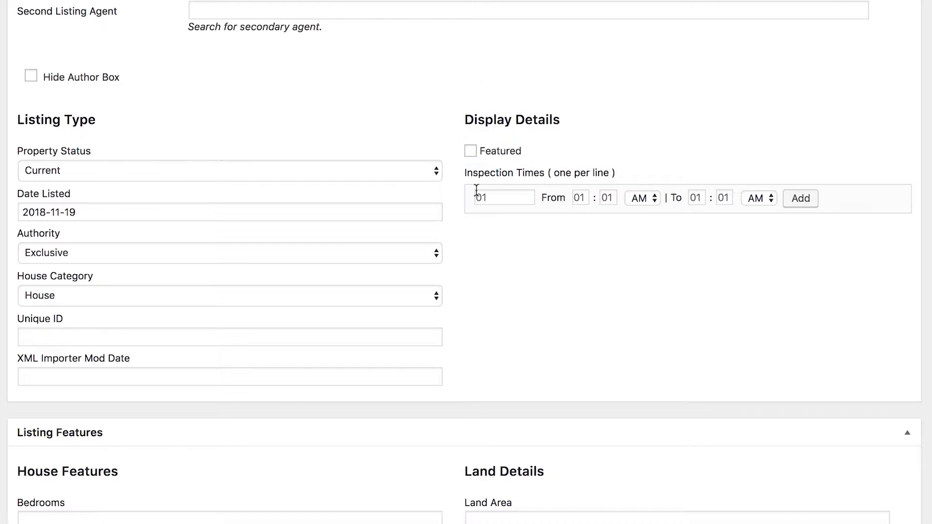
# Step: Mark the listing as Featured and pick 20-Nov-2018 as the inspection date
pyautogui.click(471, 152)
pyautogui.click(514, 198)
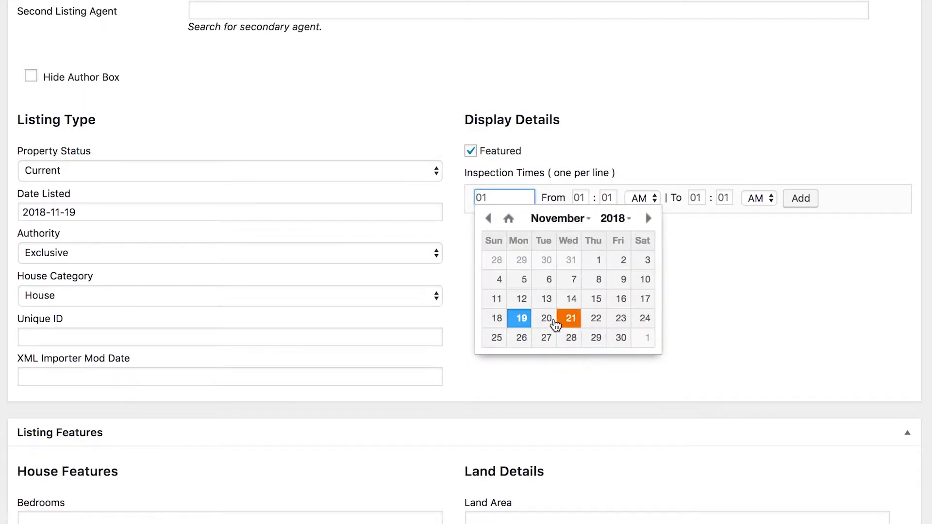
pyautogui.click(548, 319)
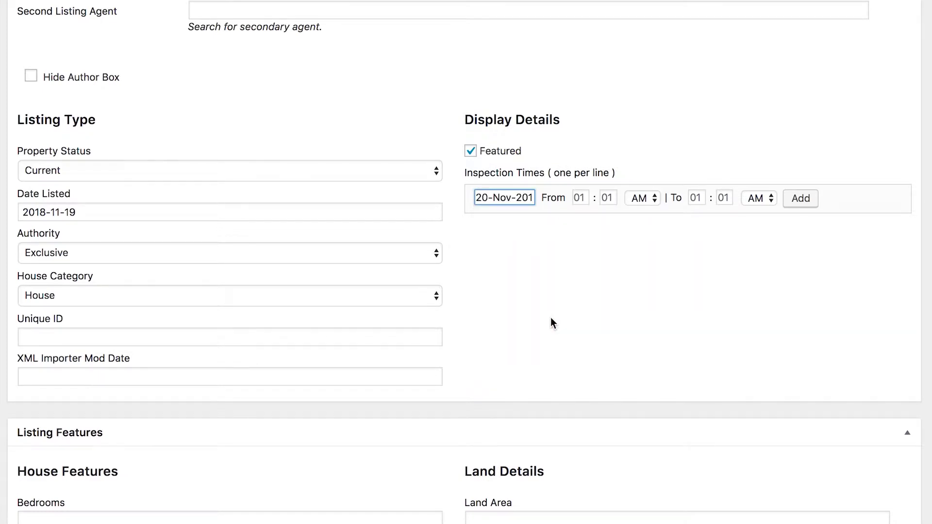
# Step: Add an inspection time from 09:50 AM to 10 AM
pyautogui.click(580, 198)
pyautogui.scroll(-3, 613, 305)
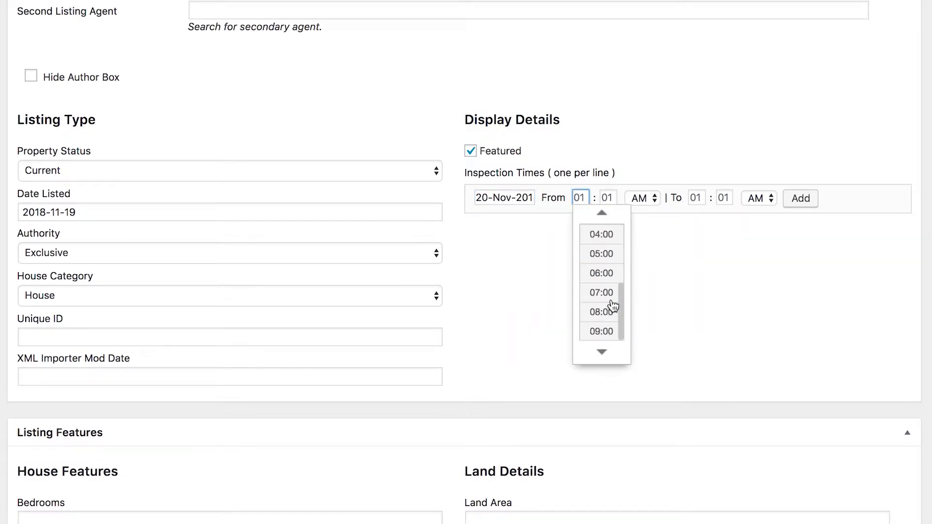
pyautogui.scroll(-2, 613, 305)
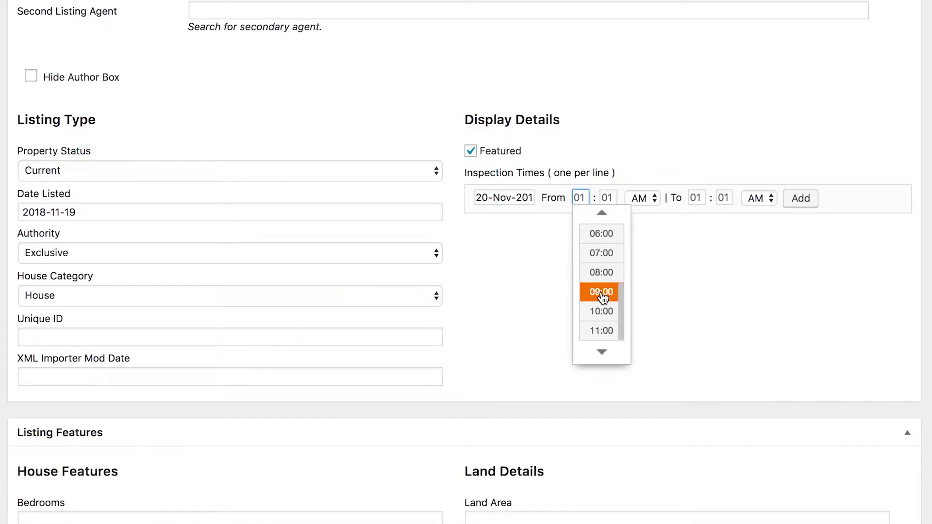
pyautogui.click(603, 296)
pyautogui.click(608, 199)
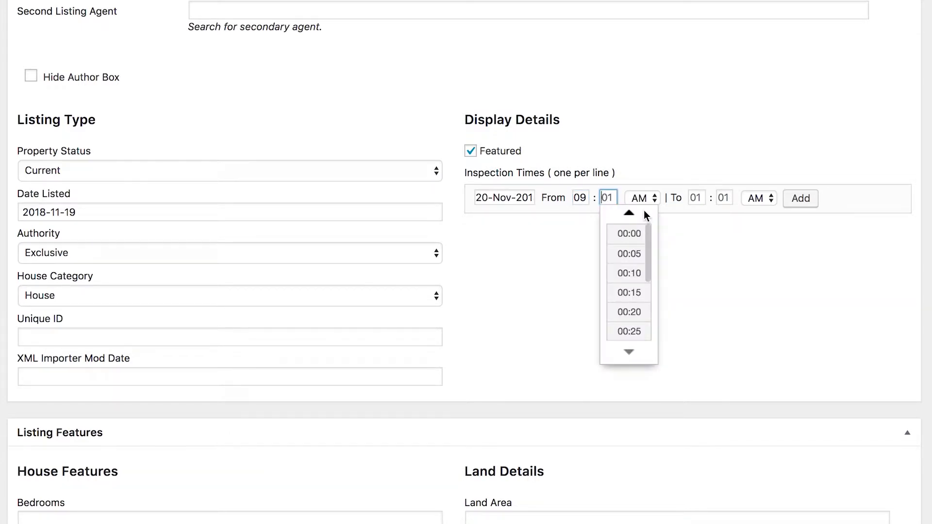
pyautogui.scroll(-3, 640, 293)
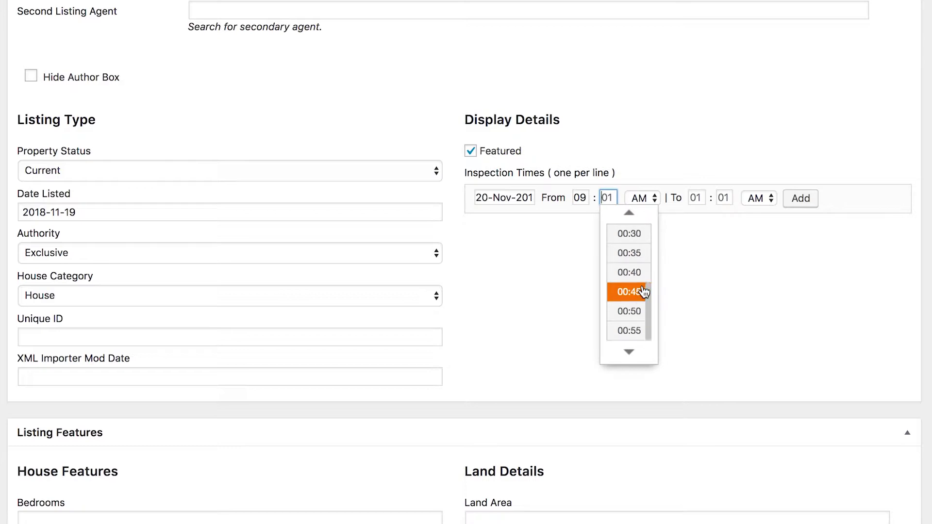
pyautogui.click(629, 316)
pyautogui.click(702, 198)
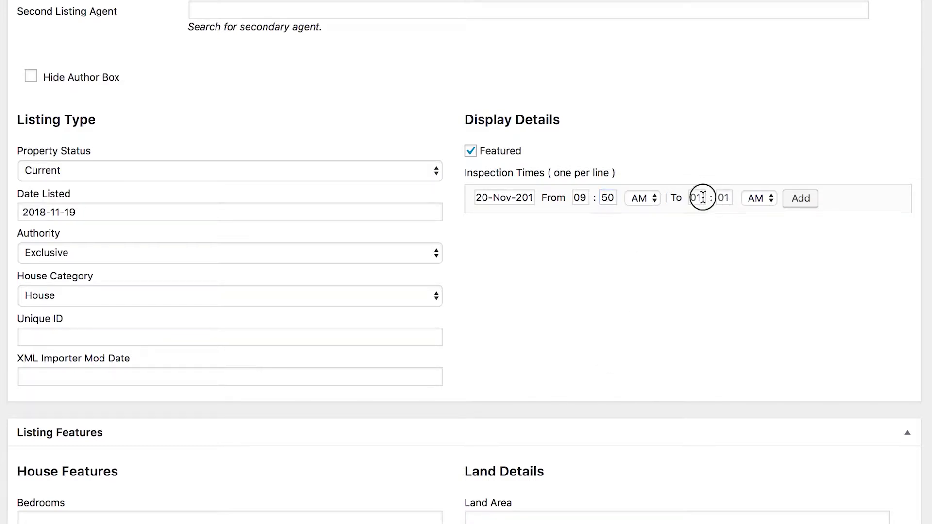
pyautogui.scroll(-3, 722, 304)
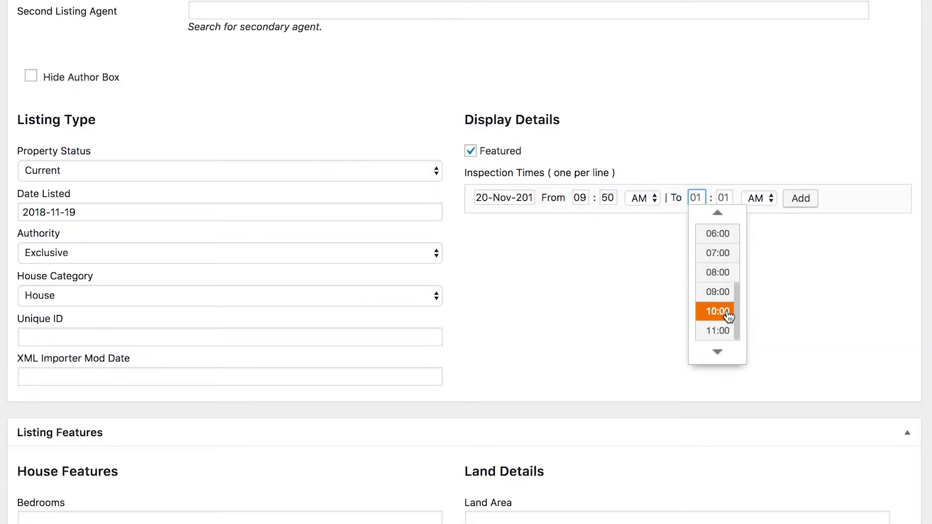
pyautogui.click(728, 317)
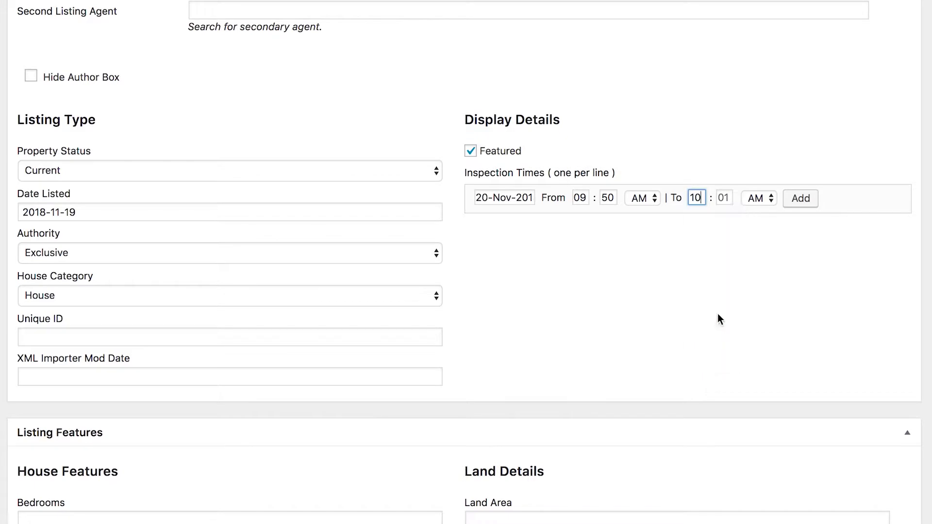
pyautogui.click(805, 200)
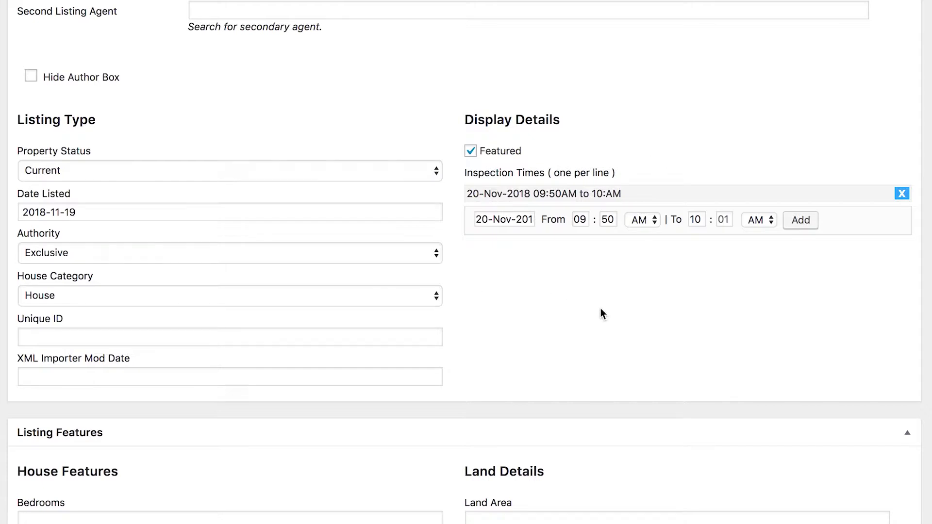
# Step: Enter 4 bedrooms, 2 bathrooms and 1 room, leaving Ensuite empty
pyautogui.scroll(-5, 601, 310)
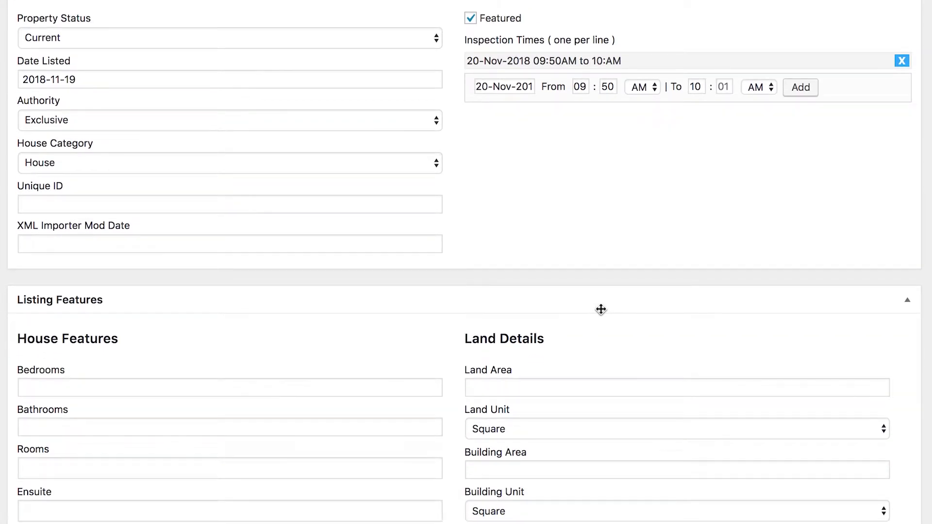
pyautogui.scroll(-10, 601, 309)
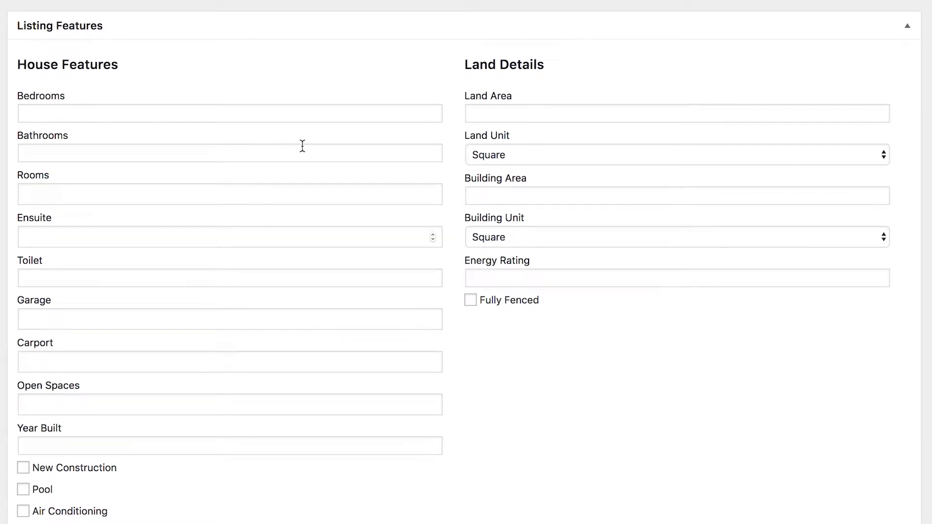
pyautogui.scroll(-2, 198, 135)
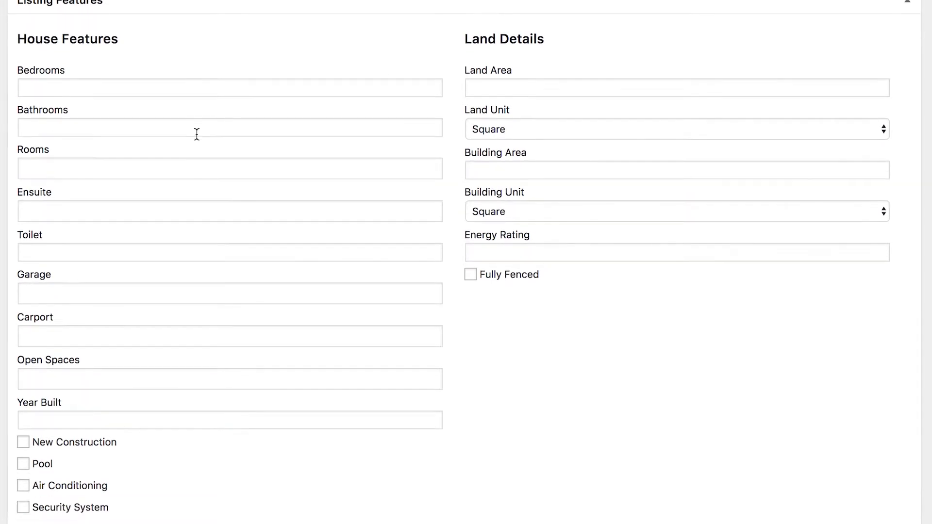
pyautogui.click(51, 61)
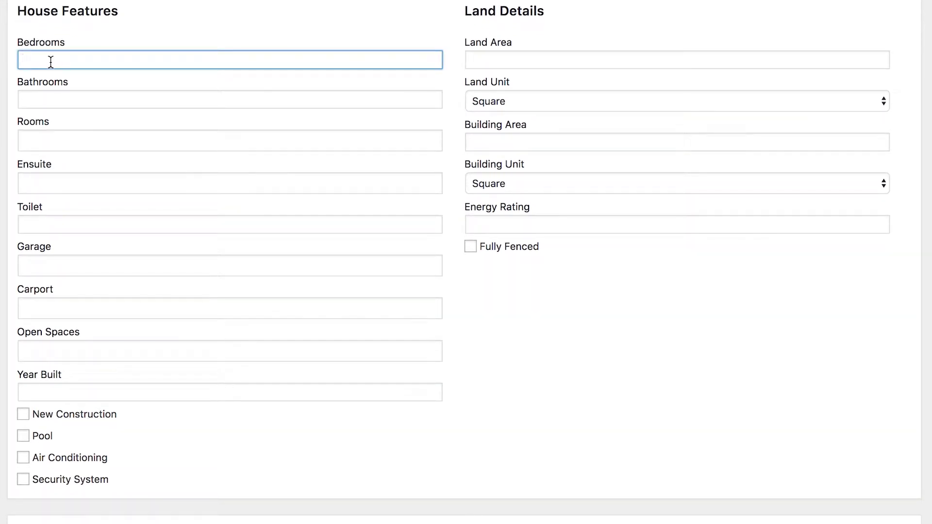
pyautogui.write('4')
pyautogui.click(56, 104)
pyautogui.write('2')
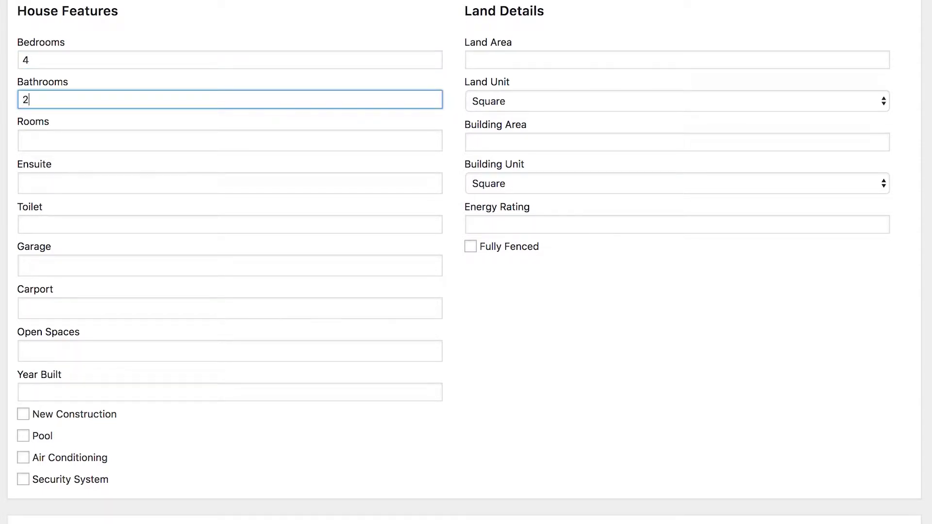
pyautogui.click(44, 144)
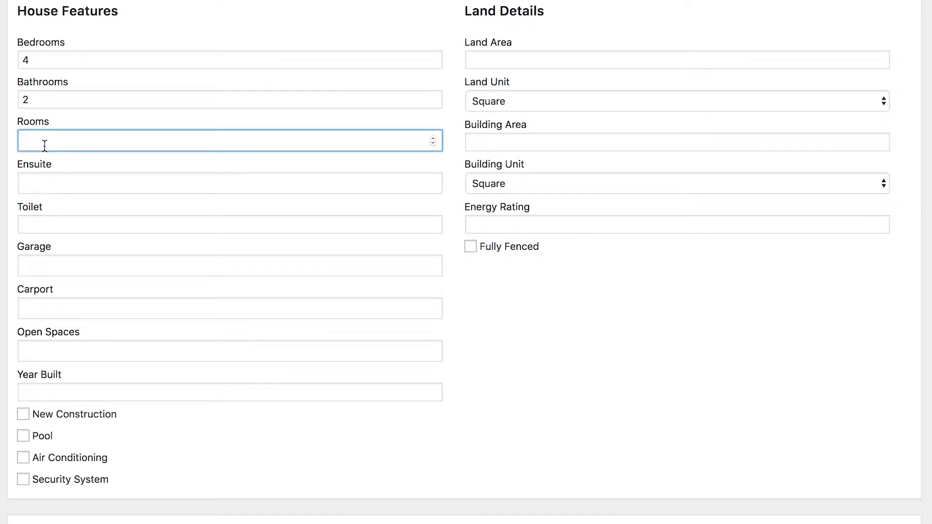
pyautogui.click(39, 181)
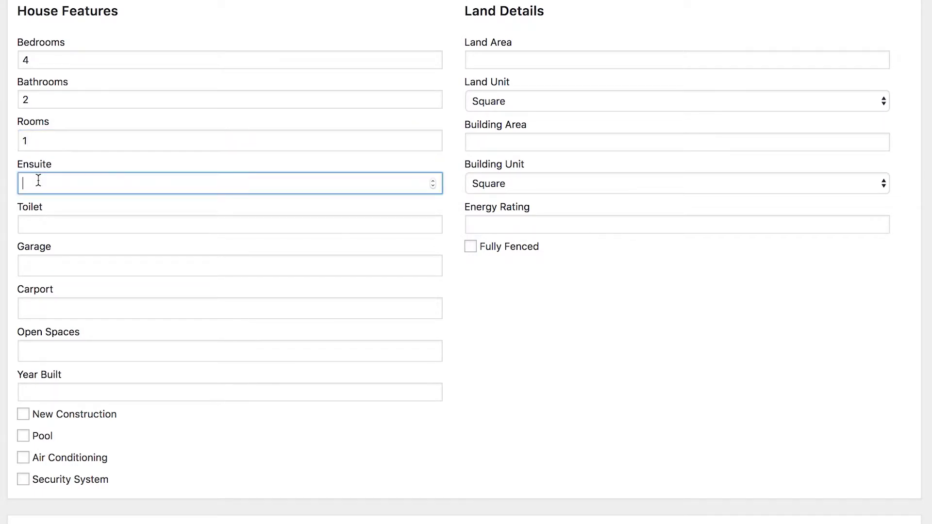
pyautogui.write('0')
pyautogui.press('BackSpace')
# Step: Enter 2 garages, 1 carport and year built 1989, and tick Air Conditioning
pyautogui.click(55, 264)
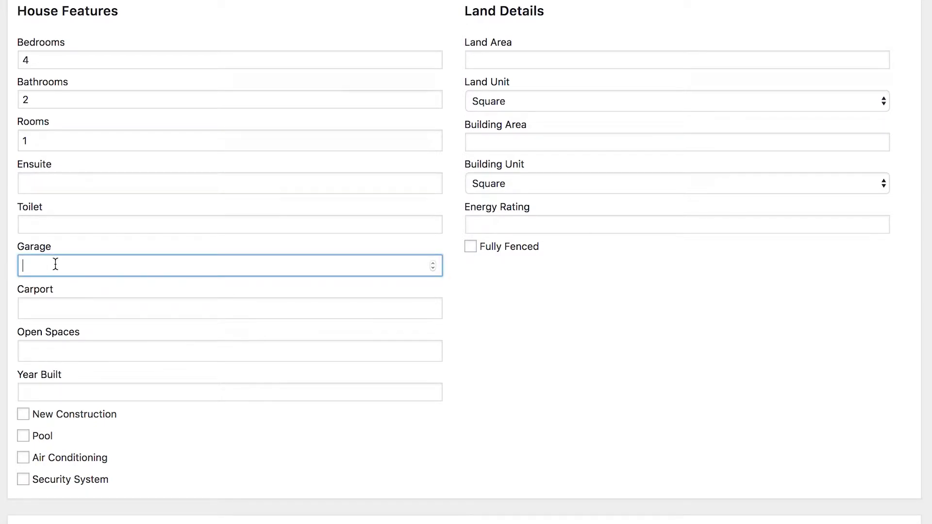
pyautogui.write('2')
pyautogui.click(46, 301)
pyautogui.write('1')
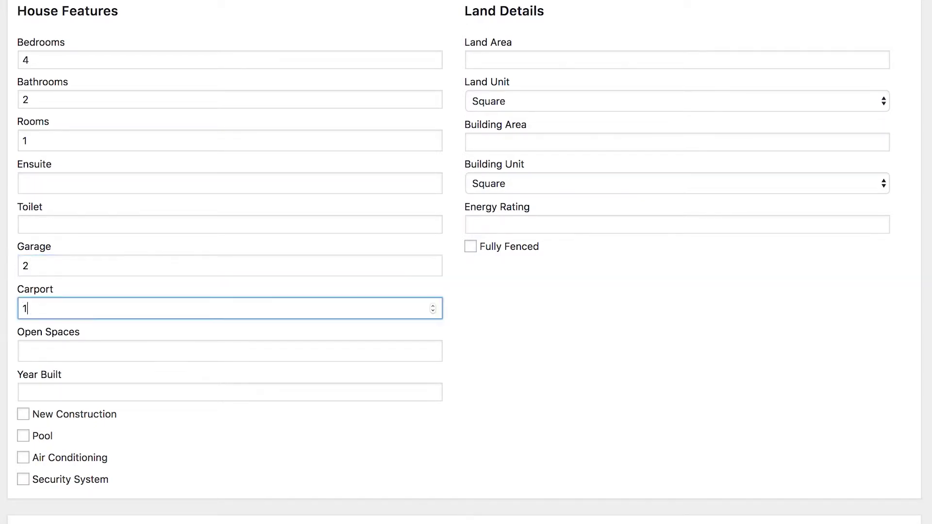
pyautogui.click(85, 350)
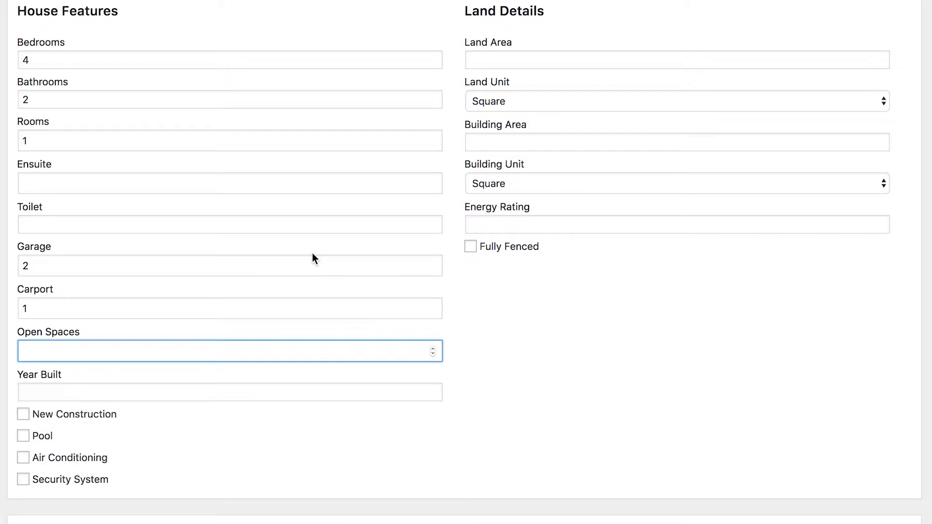
pyautogui.click(138, 391)
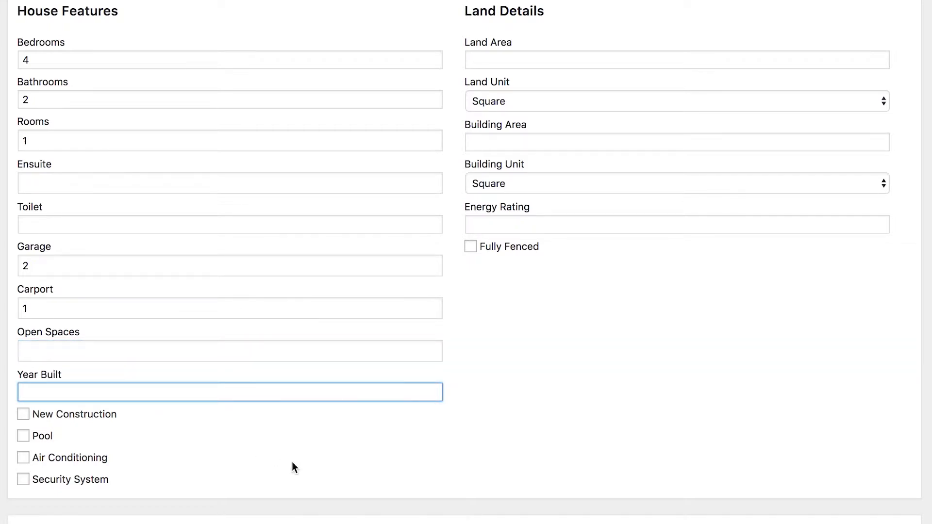
pyautogui.write('1989')
pyautogui.click(340, 427)
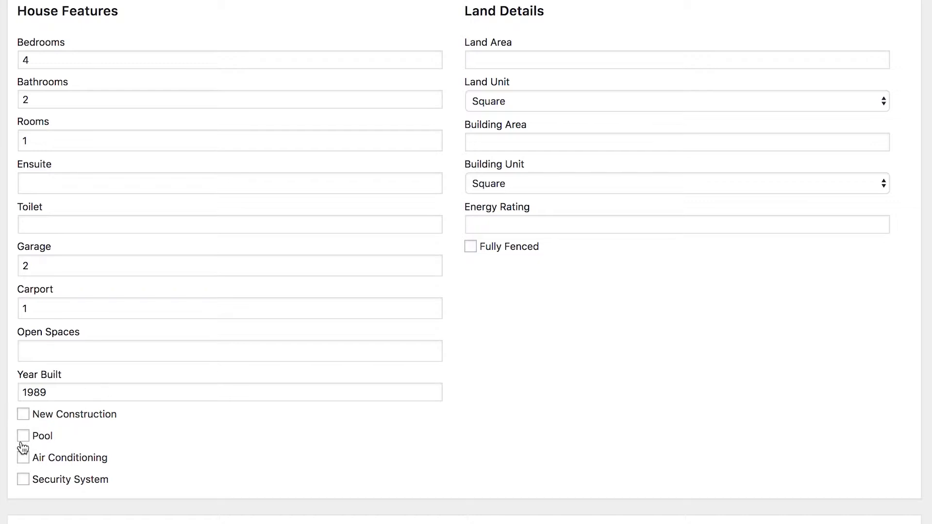
pyautogui.click(43, 462)
# Step: Keep Square as the Land Area and Building Area units and tick Fully Fenced
pyautogui.click(500, 57)
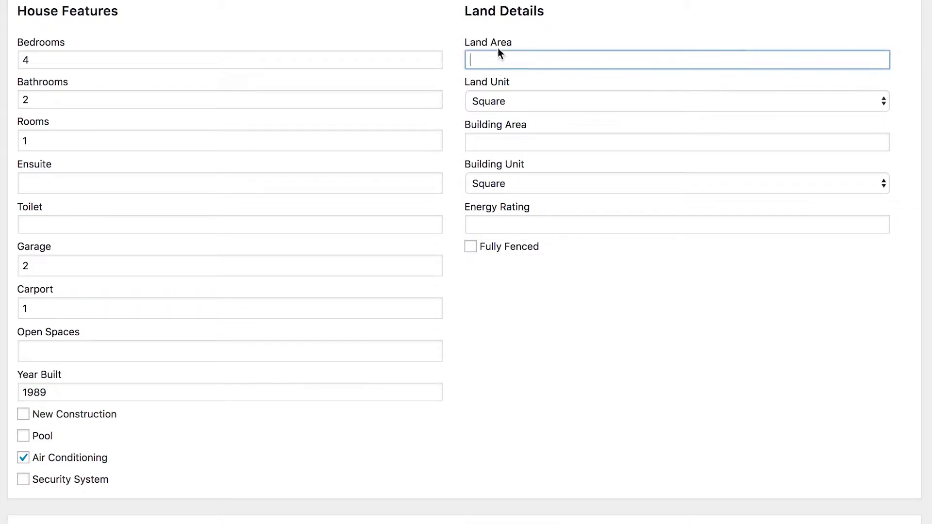
pyautogui.click(489, 103)
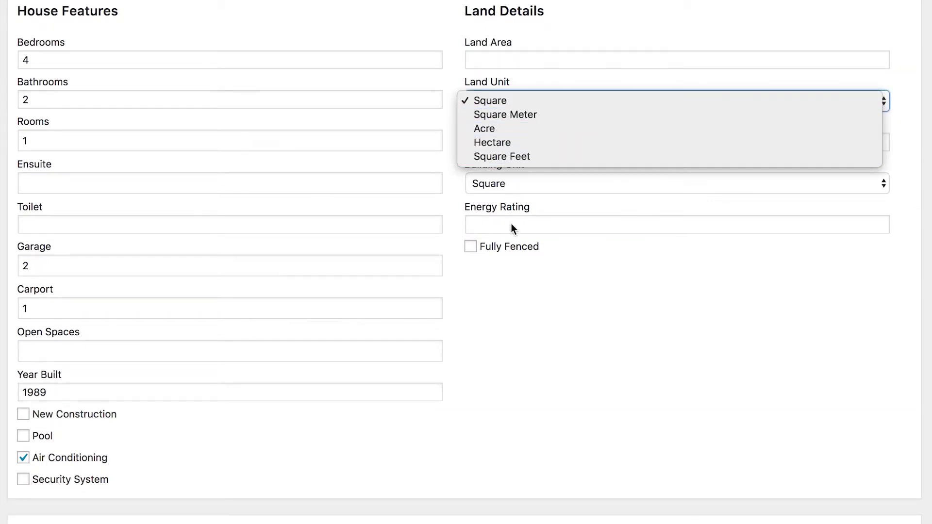
pyautogui.click(511, 307)
pyautogui.click(492, 135)
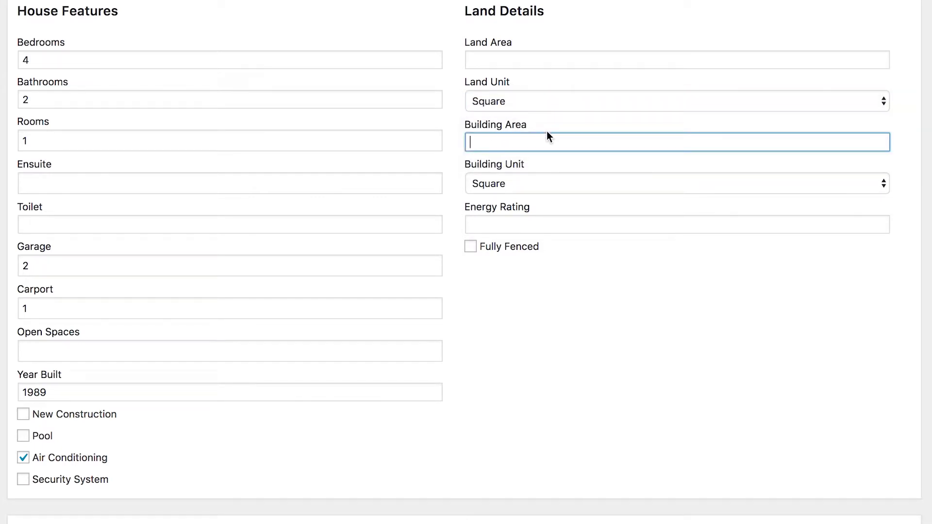
pyautogui.click(510, 183)
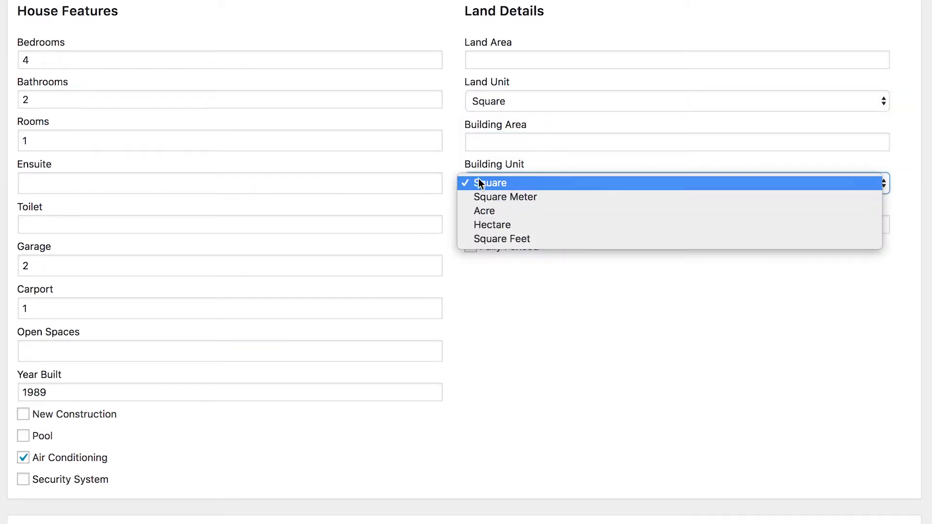
pyautogui.click(474, 160)
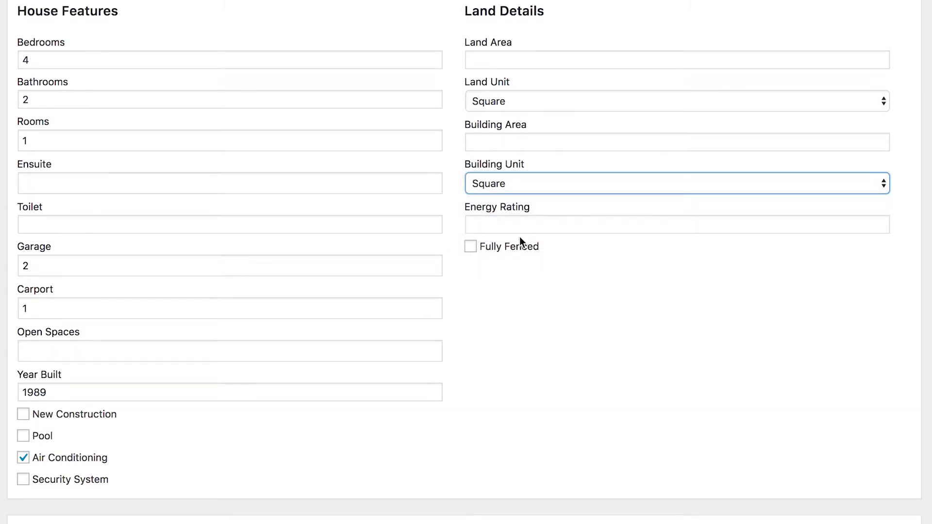
pyautogui.click(527, 222)
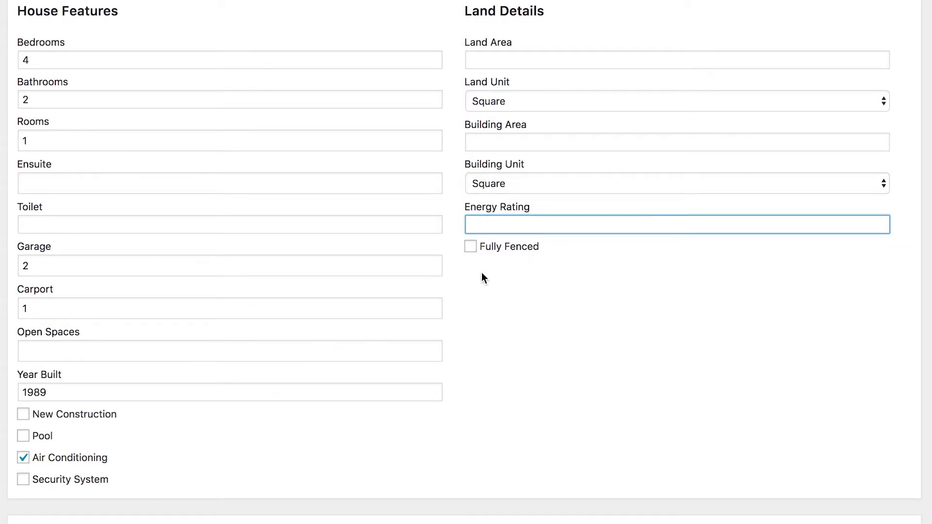
pyautogui.click(472, 248)
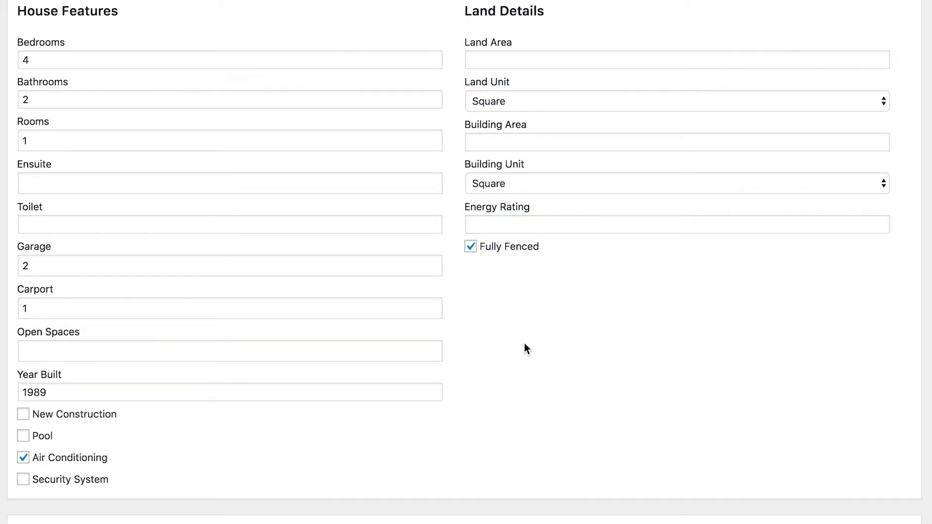
pyautogui.scroll(-8, 525, 343)
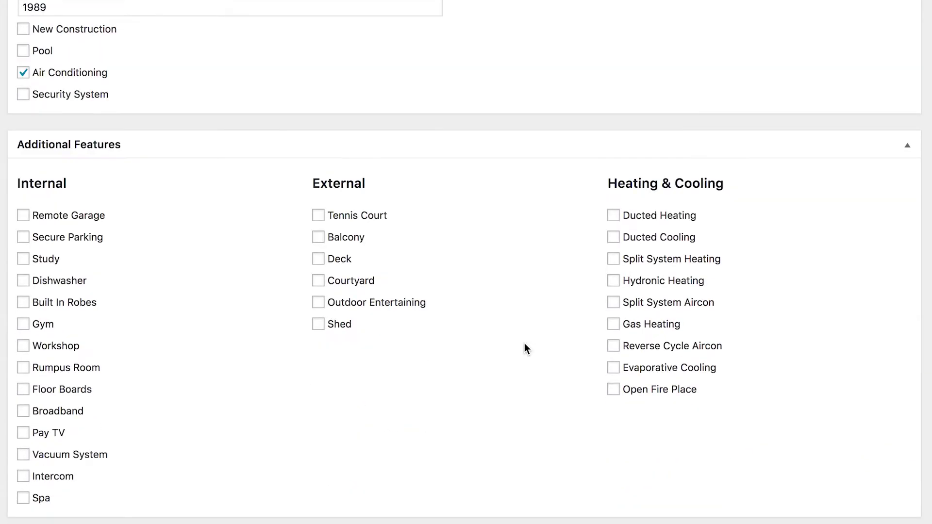
# Step: Tick Dishwasher under the Internal additional features
pyautogui.scroll(-2, 525, 344)
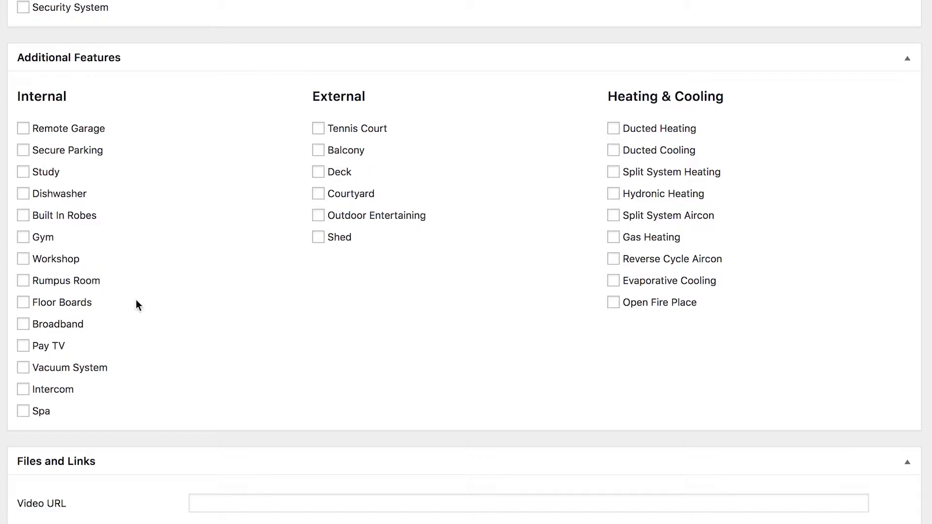
pyautogui.click(24, 195)
pyautogui.scroll(-3, 315, 443)
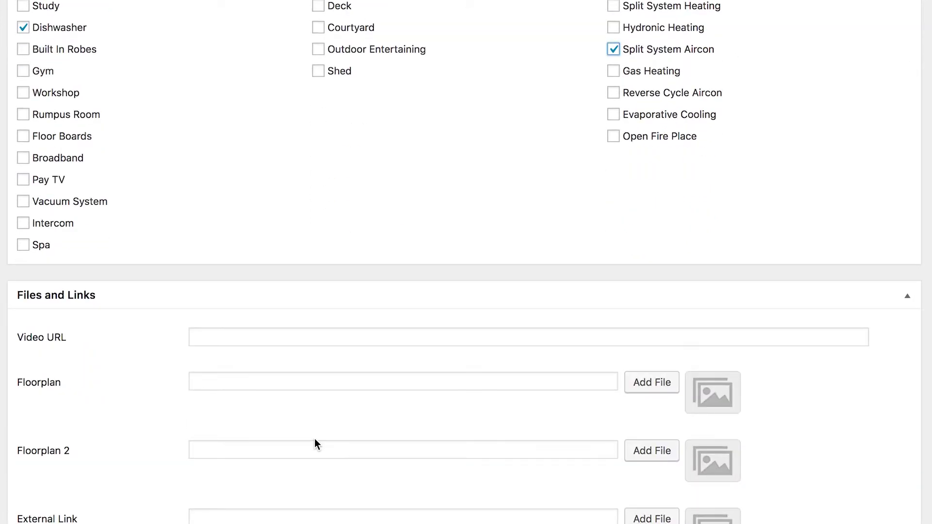
pyautogui.scroll(-5, 266, 264)
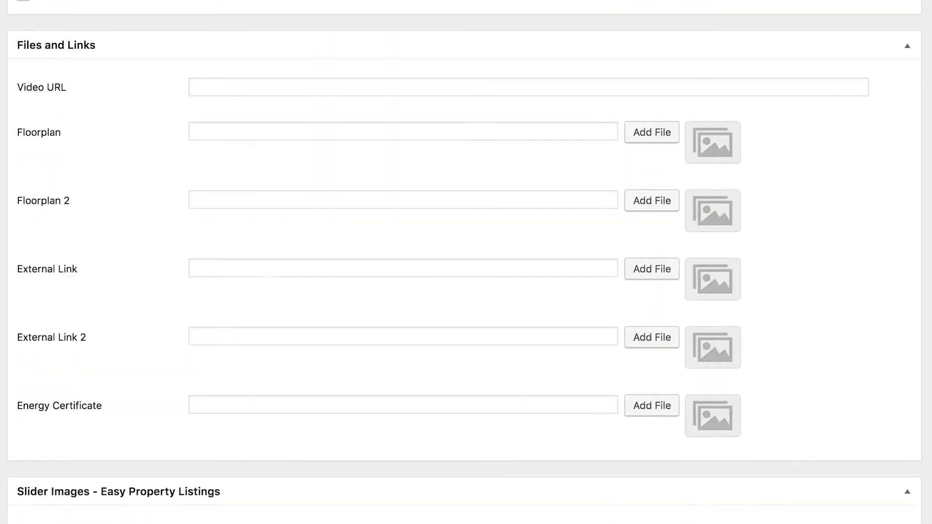
pyautogui.click(215, 88)
pyautogui.click(168, 99)
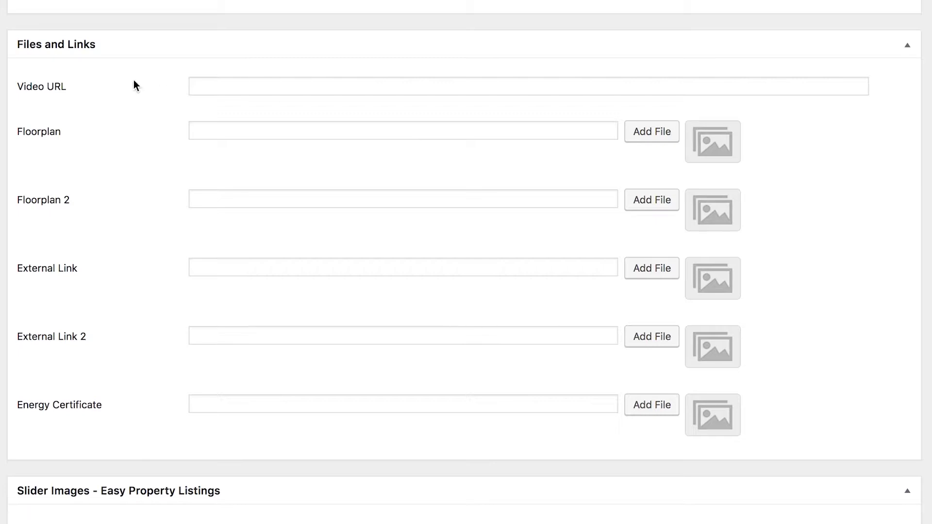
pyautogui.click(204, 86)
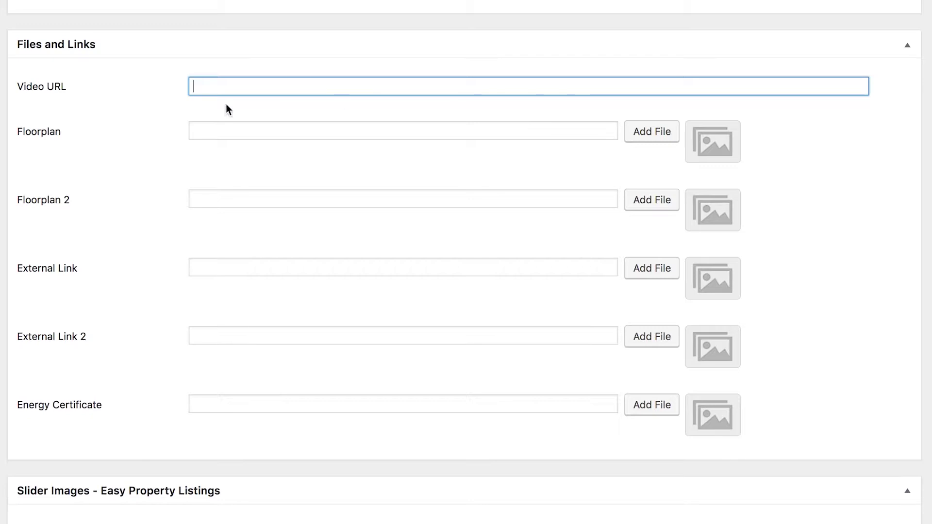
pyautogui.click(201, 127)
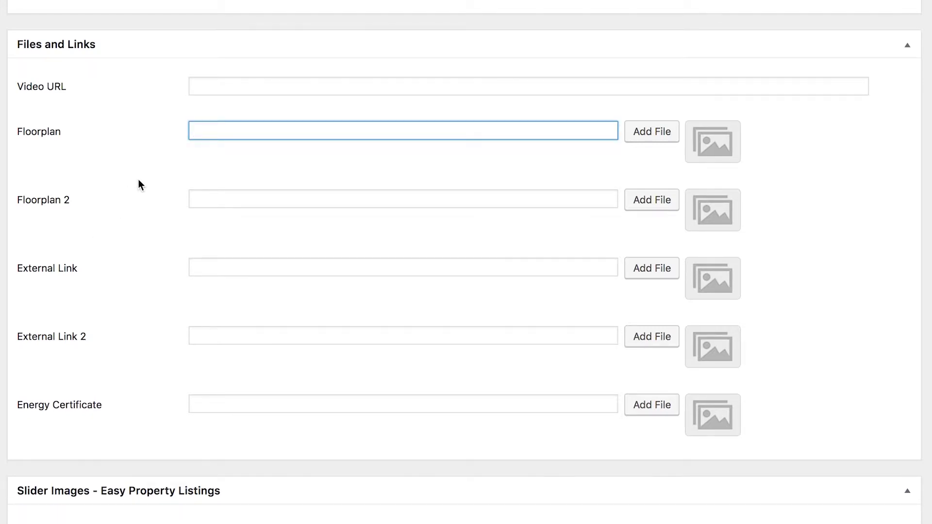
pyautogui.scroll(-3, 139, 181)
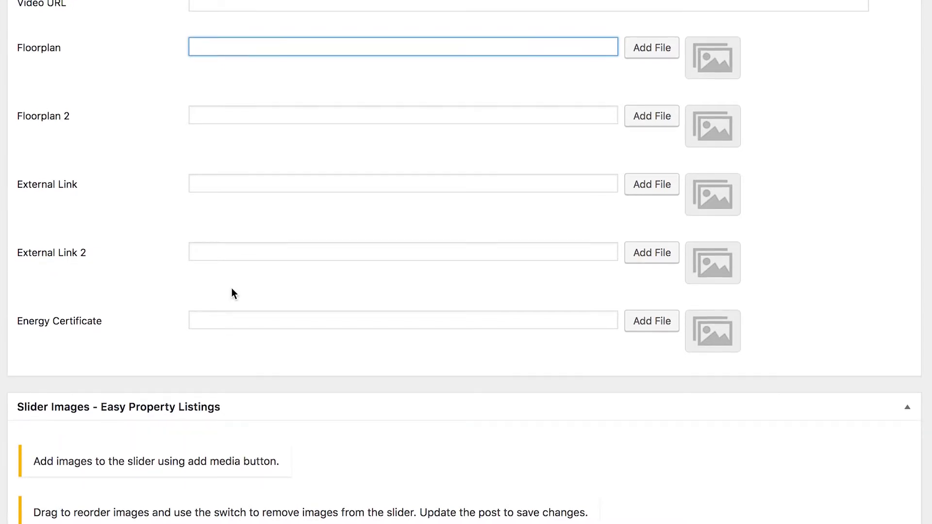
pyautogui.click(204, 320)
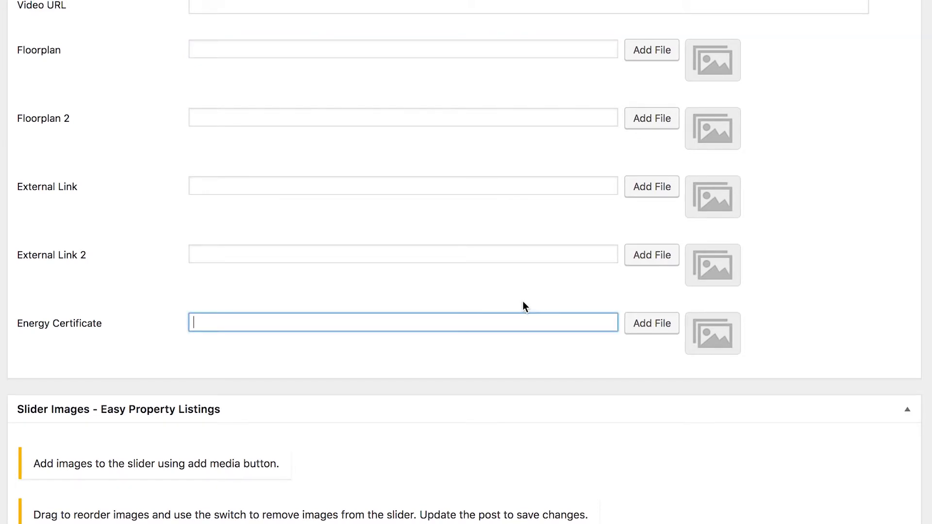
pyautogui.click(391, 37)
pyautogui.click(329, 52)
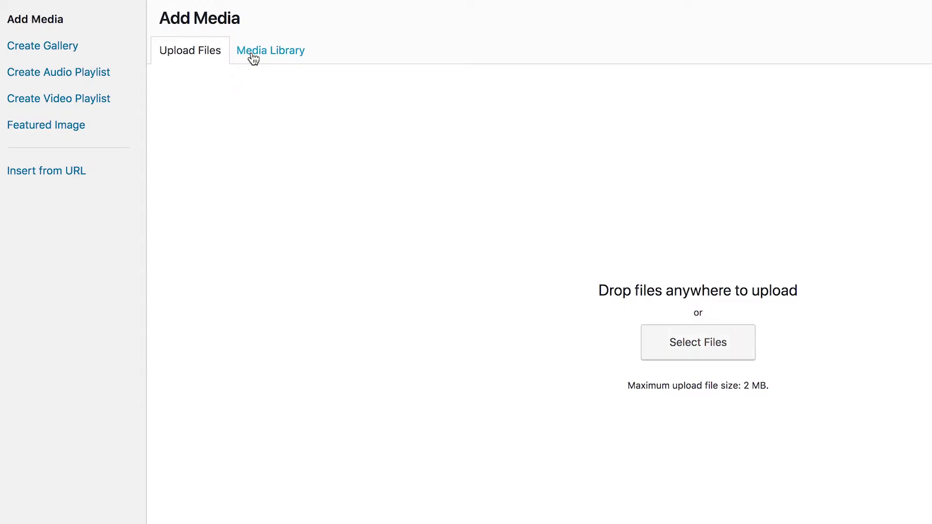
# Step: Pick the floorplan file from the Media Library so the Floorplan field gets its link
pyautogui.click(279, 62)
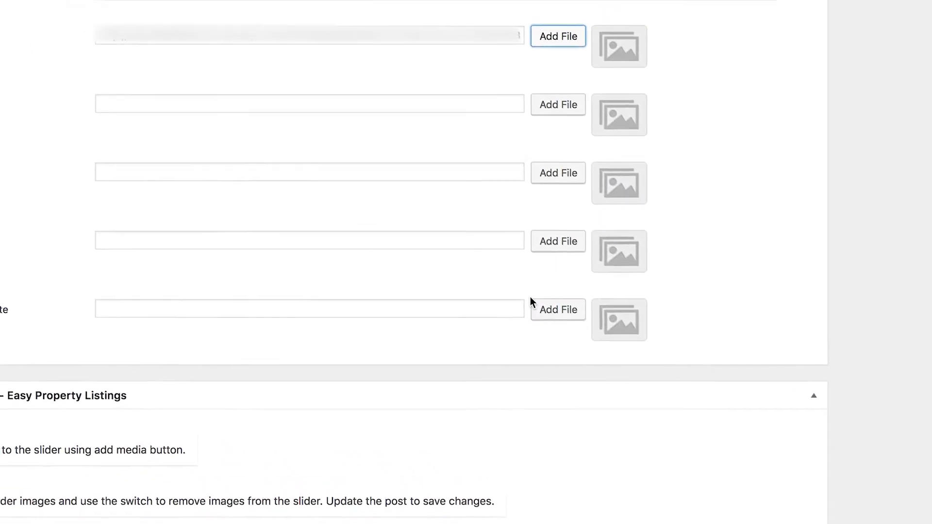
pyautogui.scroll(-5, 395, 184)
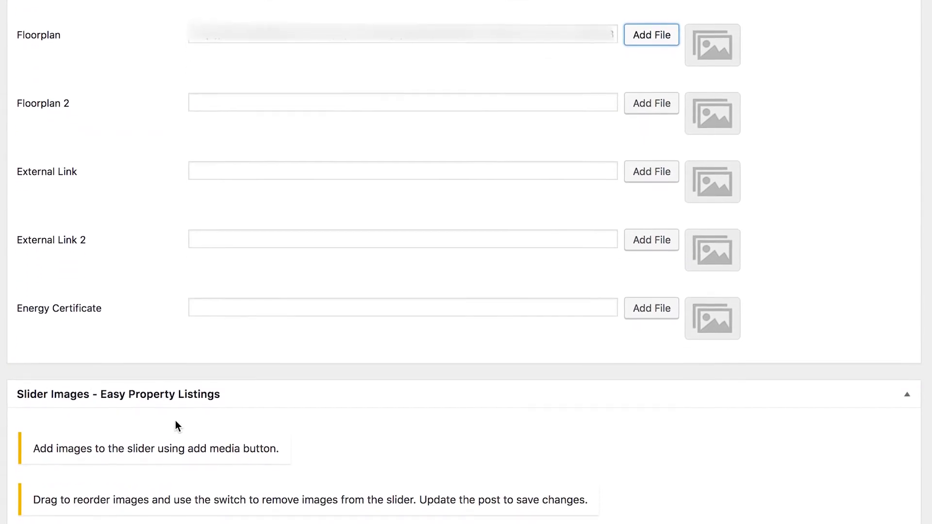
pyautogui.scroll(-3, 57, 366)
# Step: Start adding slider images and look over the Media Library before returning to the upload area
pyautogui.click(229, 333)
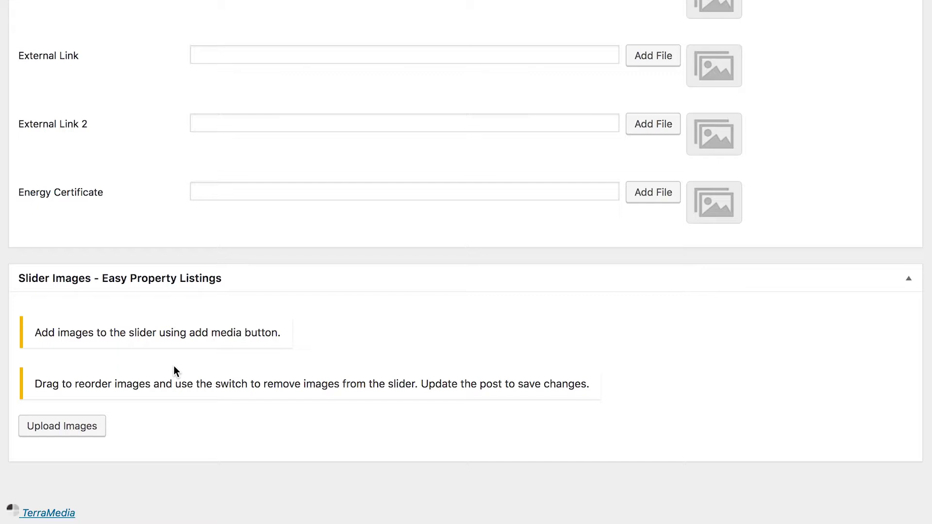
pyautogui.click(62, 437)
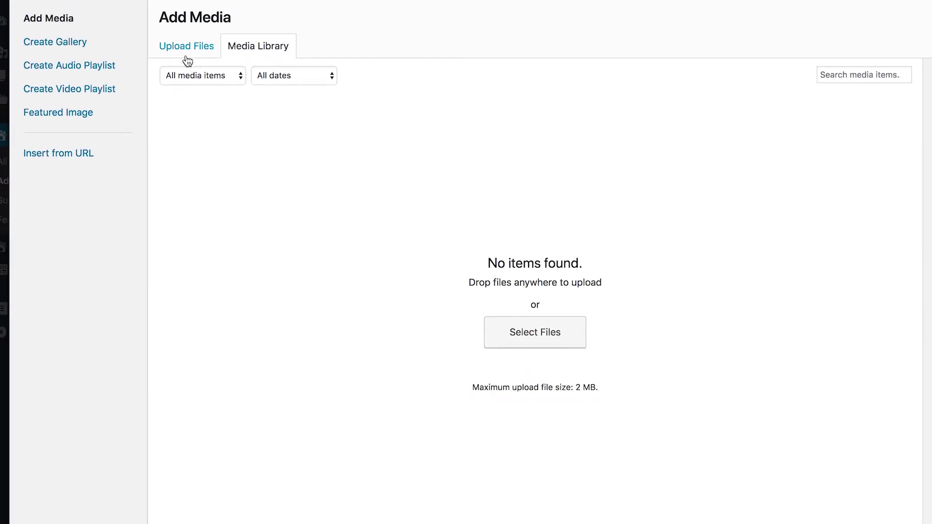
pyautogui.click(540, 329)
pyautogui.click(184, 46)
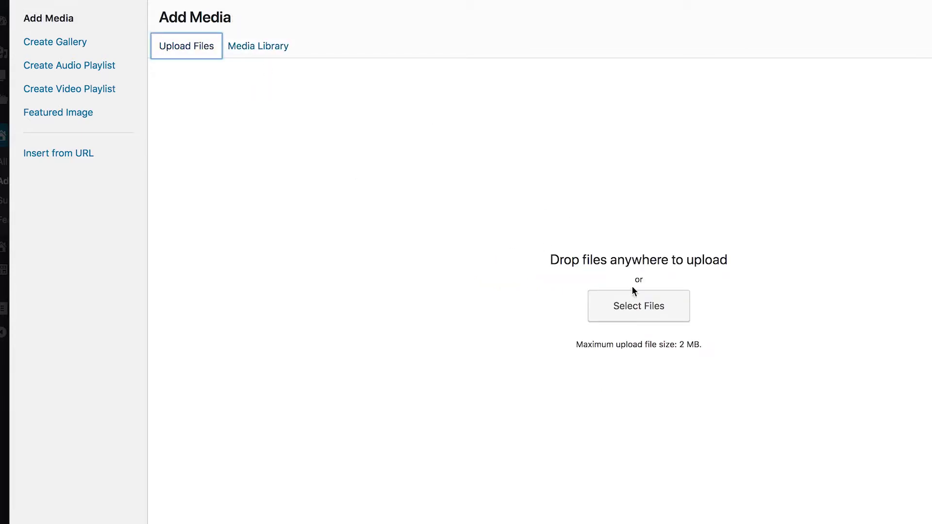
pyautogui.click(256, 51)
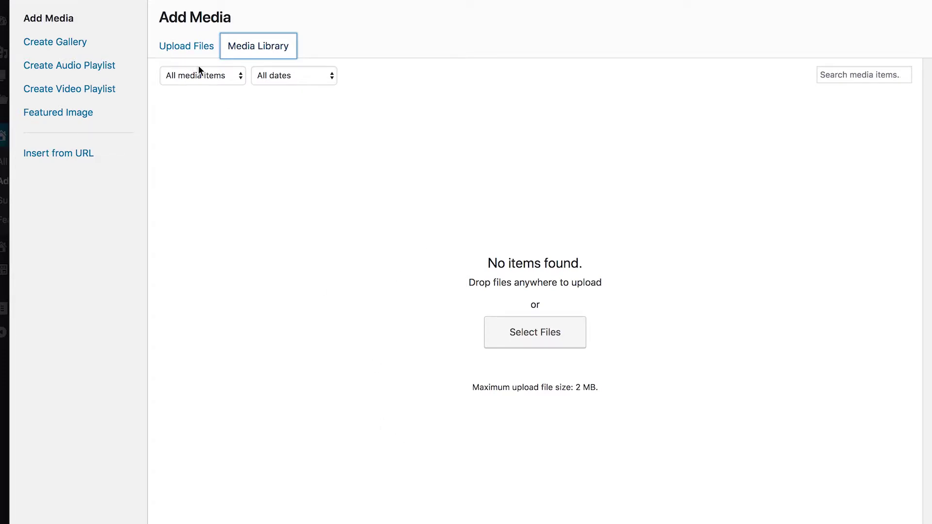
pyautogui.click(210, 81)
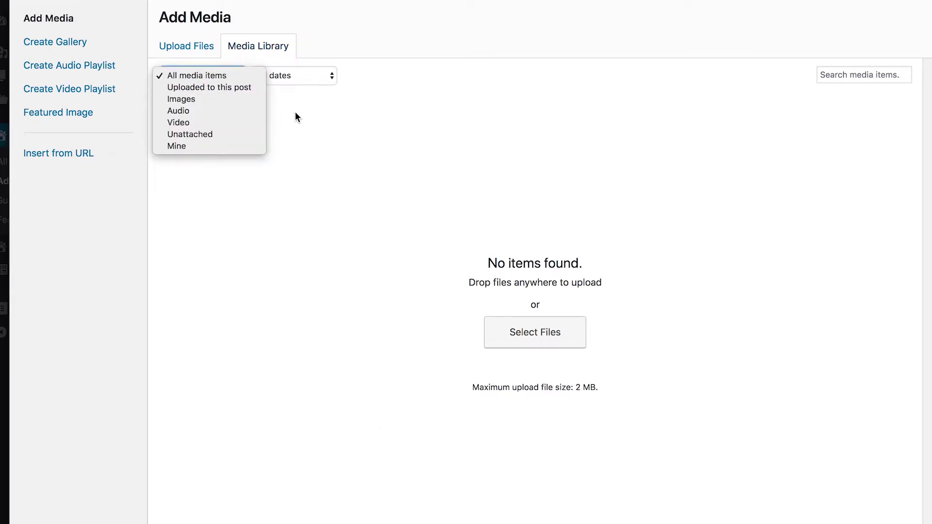
pyautogui.click(352, 157)
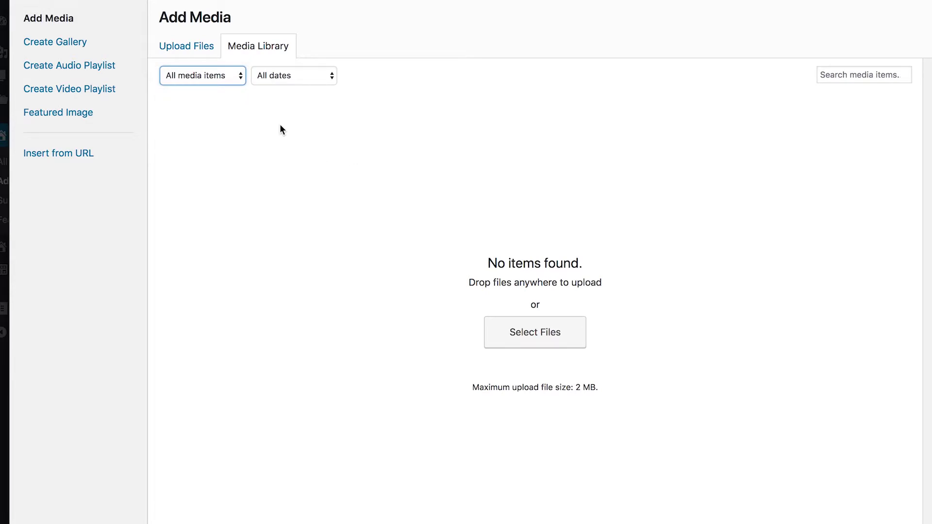
pyautogui.click(189, 47)
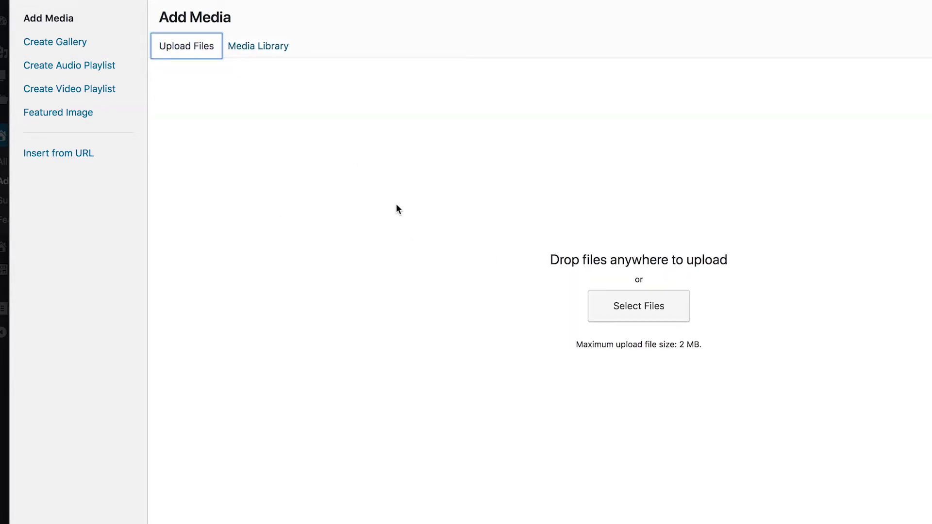
# Step: Upload the first six .jpg photos from the property's folder under clients > Properties
pyautogui.click(659, 315)
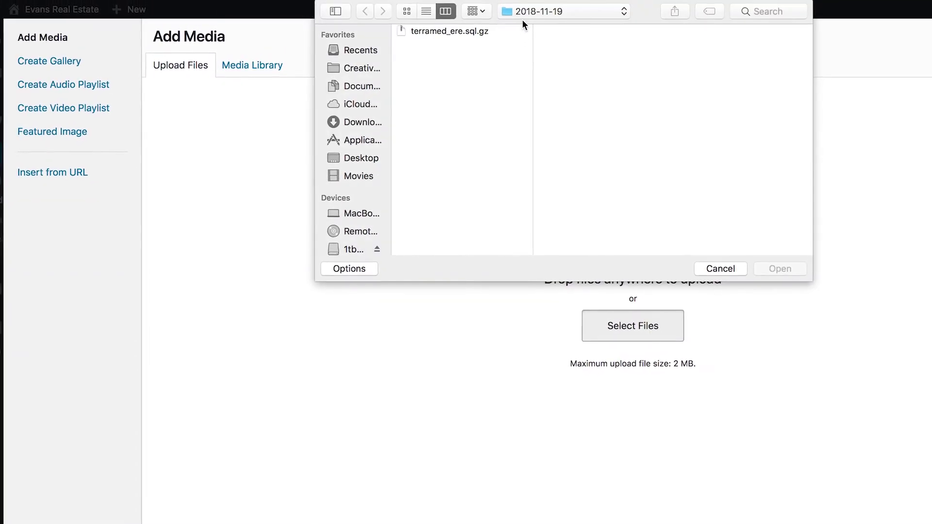
pyautogui.click(555, 11)
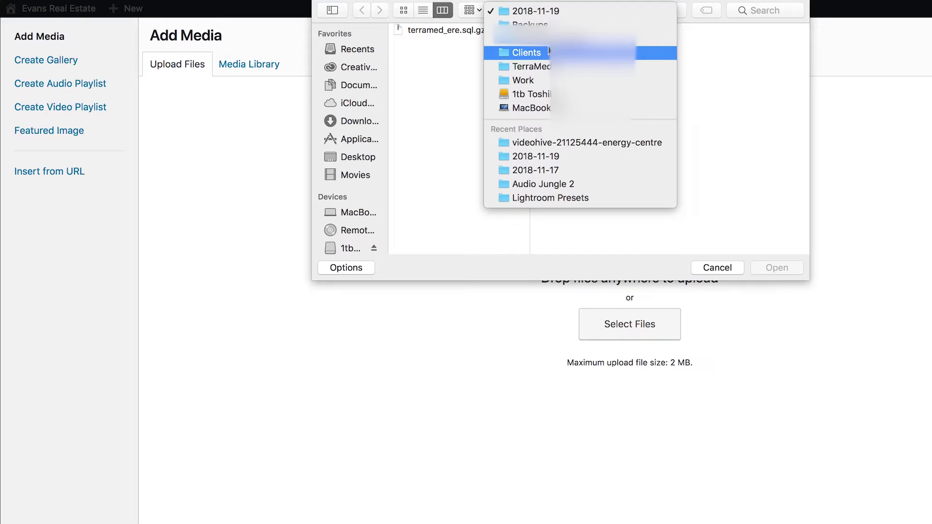
pyautogui.click(505, 39)
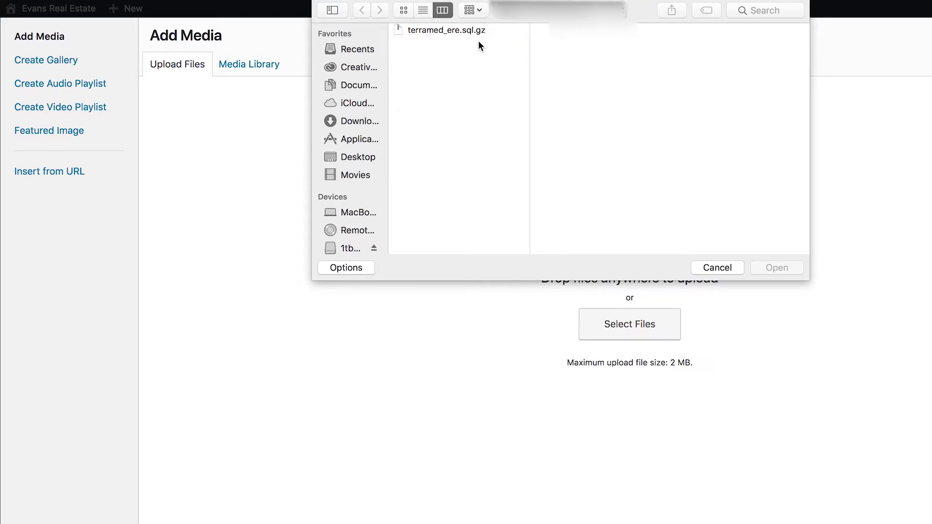
pyautogui.click(710, 43)
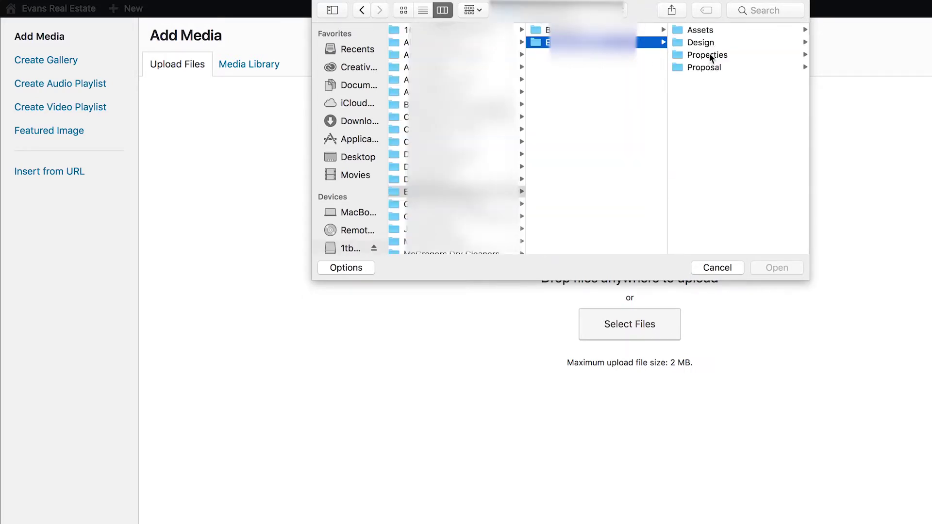
pyautogui.click(721, 55)
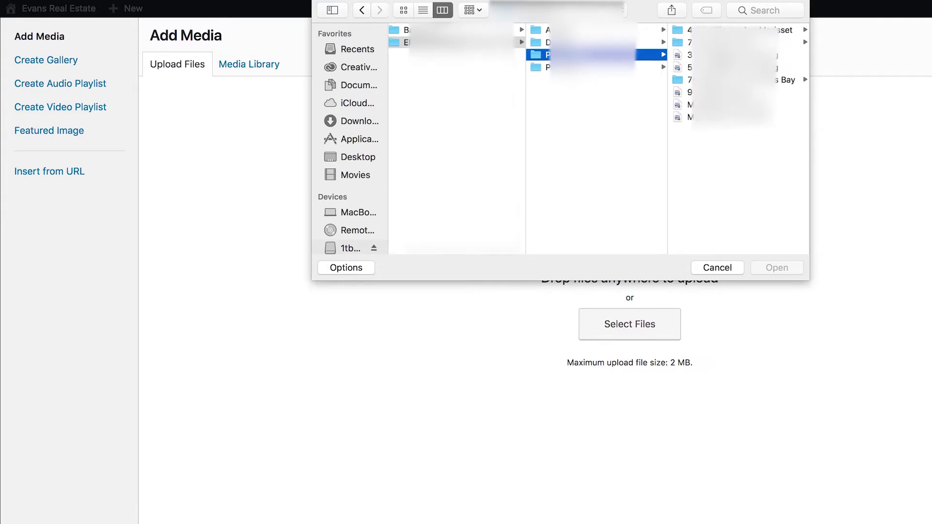
pyautogui.click(704, 42)
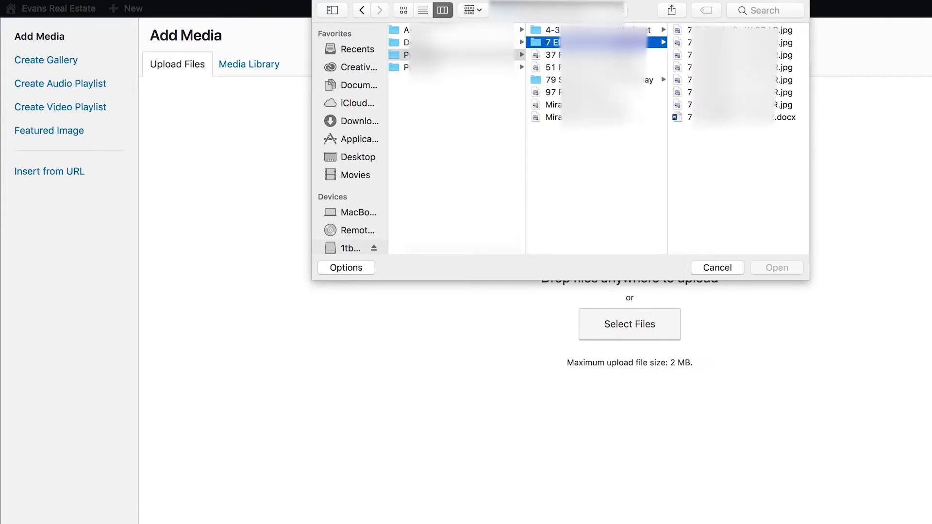
pyautogui.click(728, 31)
pyautogui.keyDown('shift'); pyautogui.click(554, 105); pyautogui.keyUp('shift')
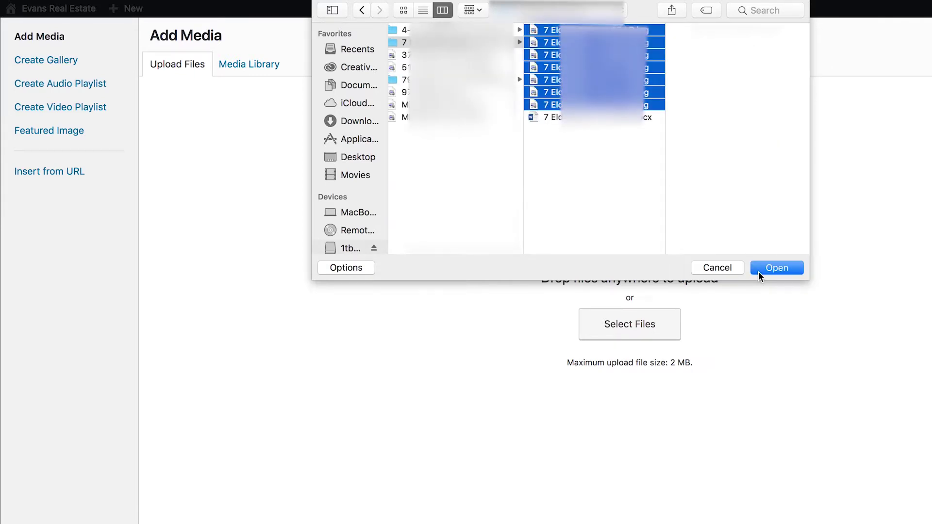
pyautogui.click(609, 164)
pyautogui.click(602, 93)
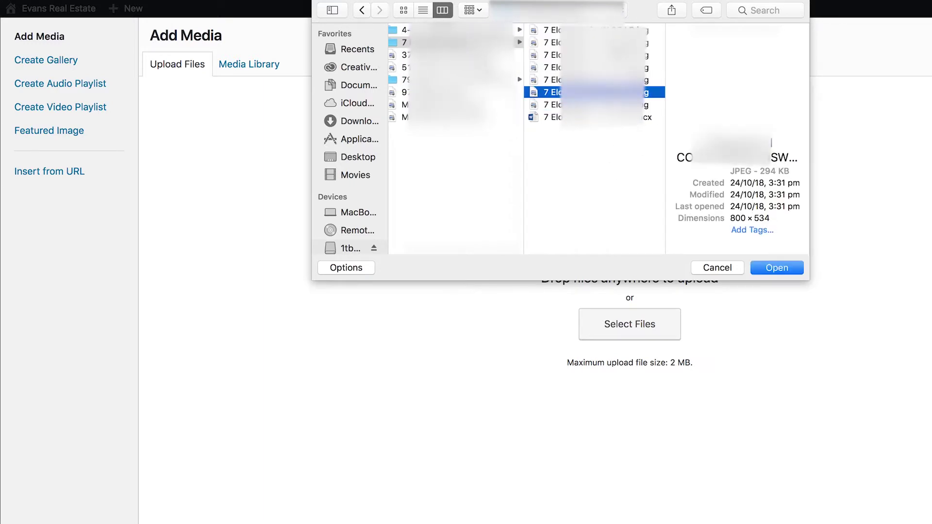
pyautogui.keyDown('shift'); pyautogui.click(602, 30); pyautogui.keyUp('shift')
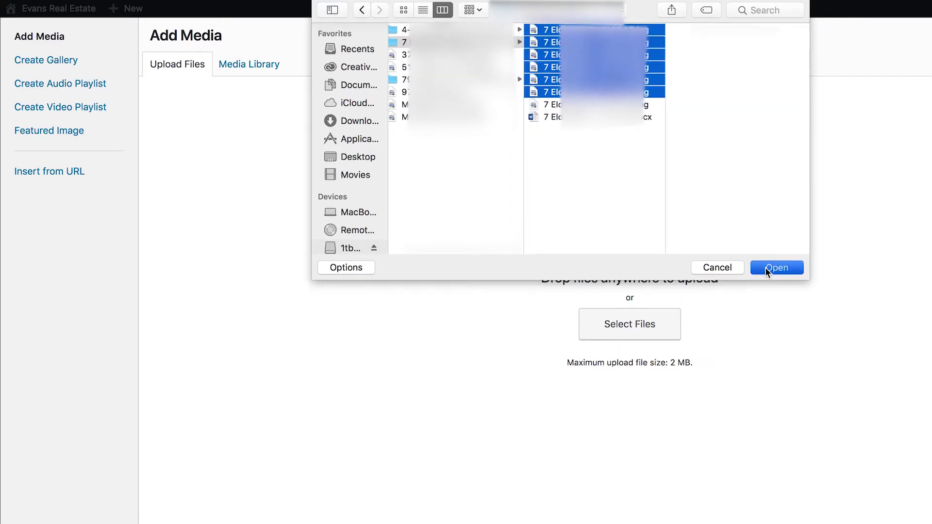
pyautogui.click(767, 269)
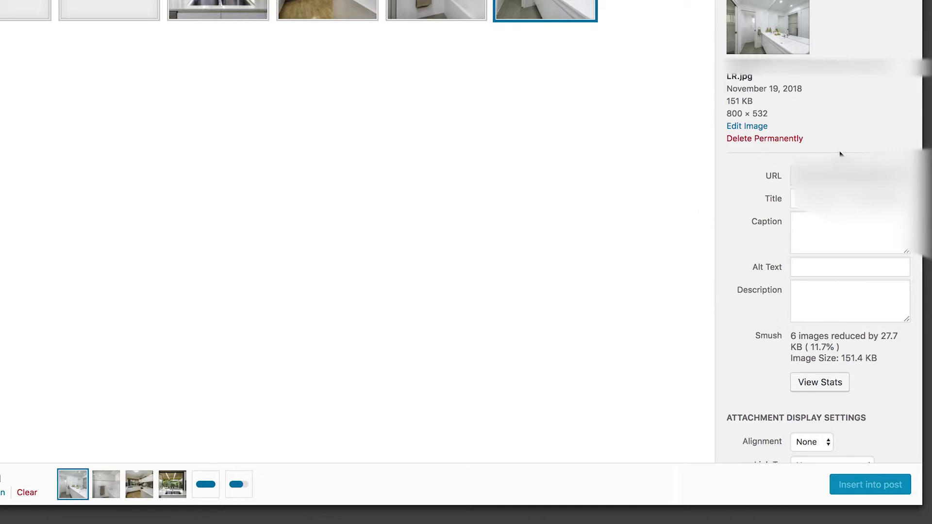
# Step: Check the photo title and alt text, then insert the six uploaded photos into the slider
pyautogui.click(794, 203)
pyautogui.click(814, 267)
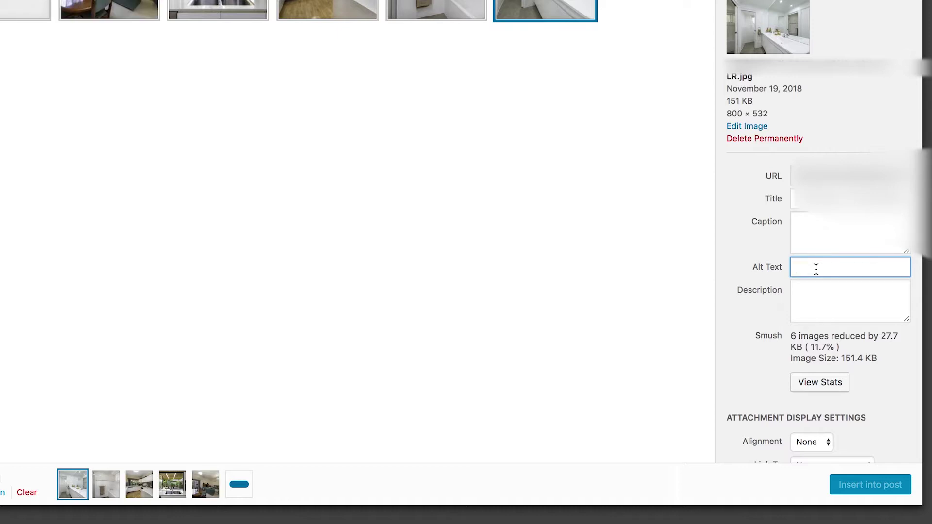
pyautogui.scroll(-3, 816, 269)
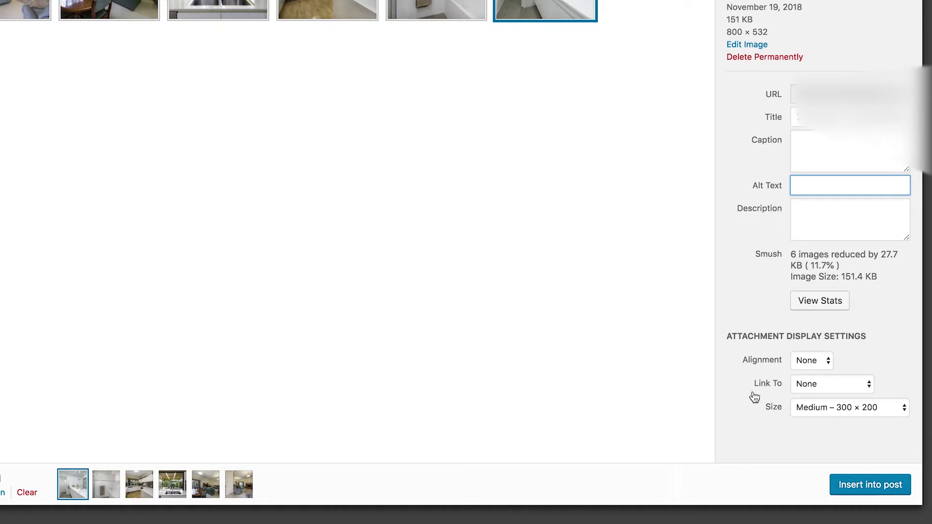
pyautogui.click(880, 495)
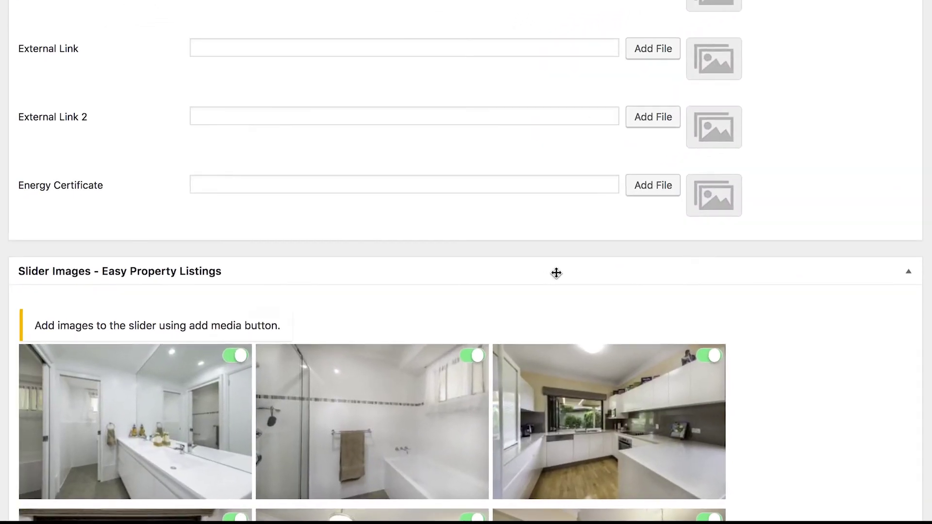
# Step: Rearrange the slider images so the dining-room photo is near the top and the kitchen photo is second
pyautogui.scroll(-3, 556, 273)
pyautogui.scroll(-4, 556, 273)
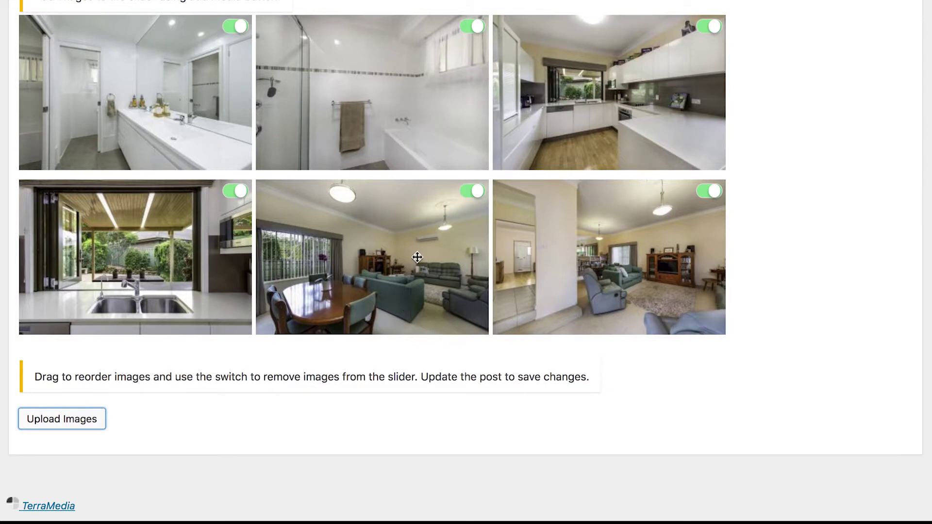
pyautogui.click(699, 200)
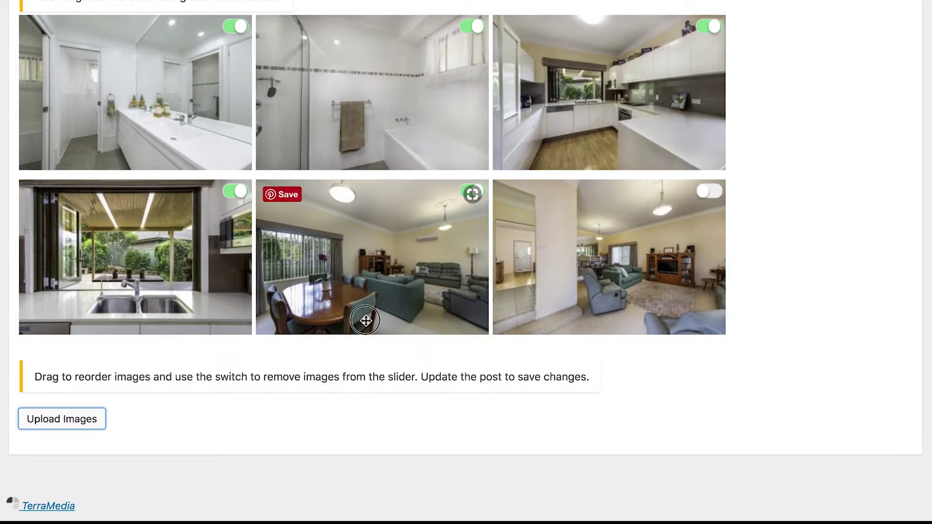
pyautogui.moveTo(362, 317); pyautogui.dragTo(361, 124)
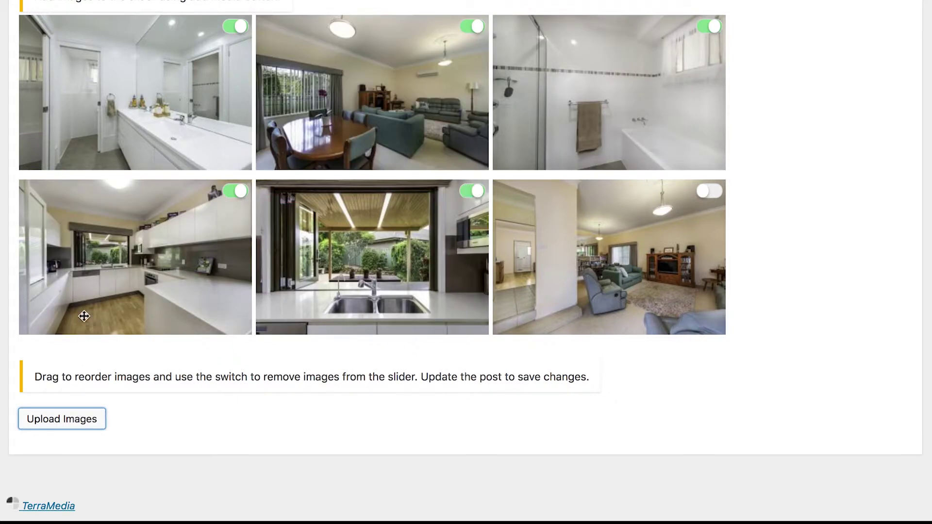
pyautogui.moveTo(104, 272); pyautogui.dragTo(371, 97)
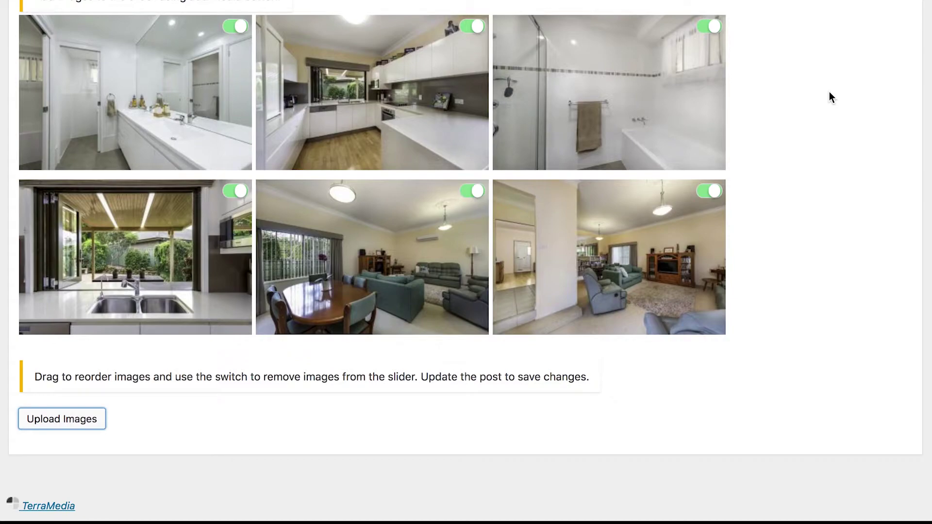
pyautogui.scroll(15, 829, 93)
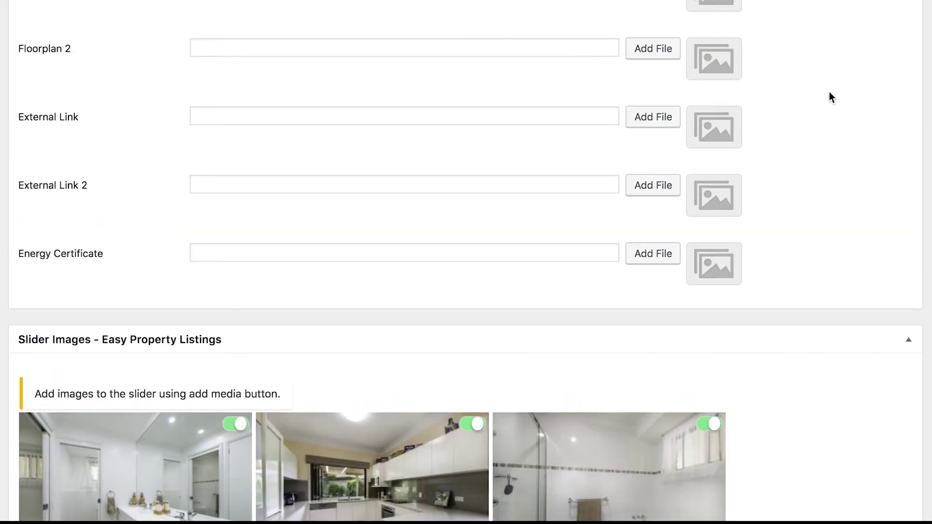
# Step: Save the listing draft from the Publish box, updating its last-edited time to 12:10 pm
pyautogui.scroll(10, 830, 92)
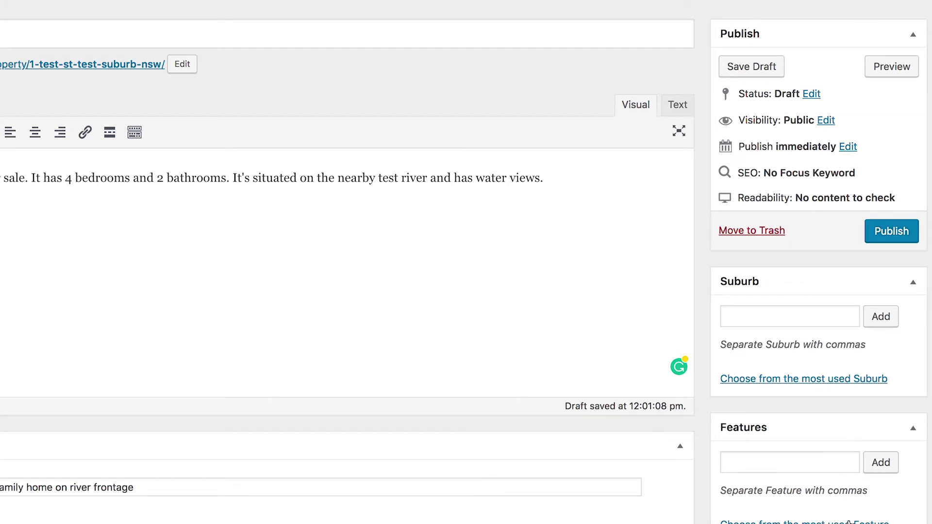
pyautogui.scroll(-2, 849, 518)
pyautogui.scroll(-15, 850, 518)
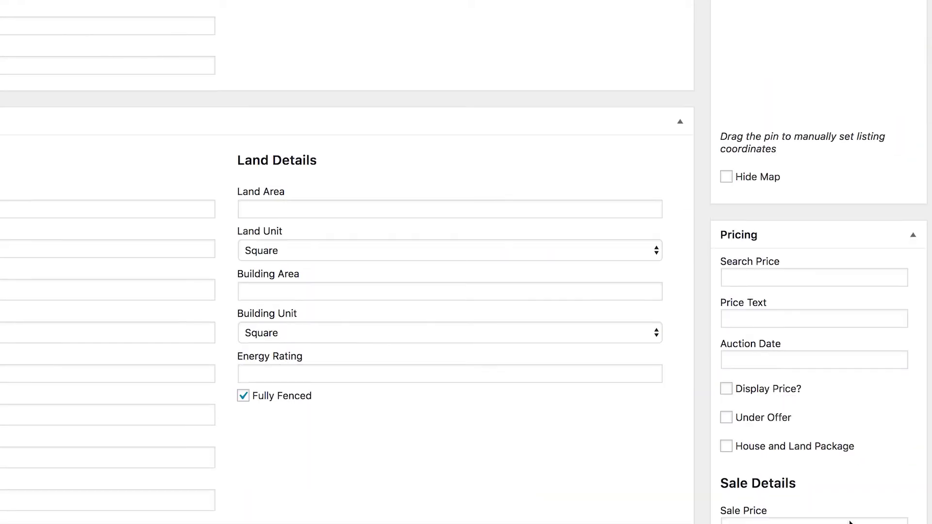
pyautogui.scroll(-5, 849, 519)
pyautogui.scroll(20, 849, 519)
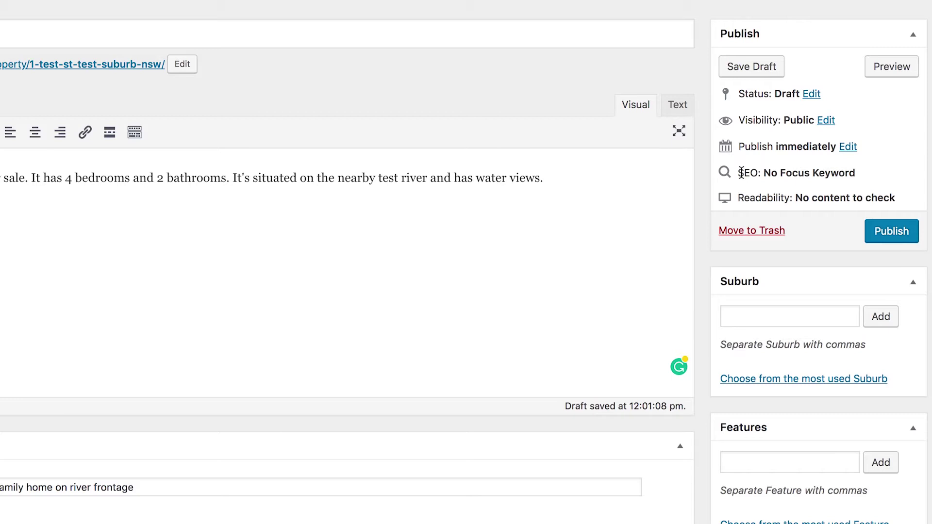
pyautogui.click(746, 73)
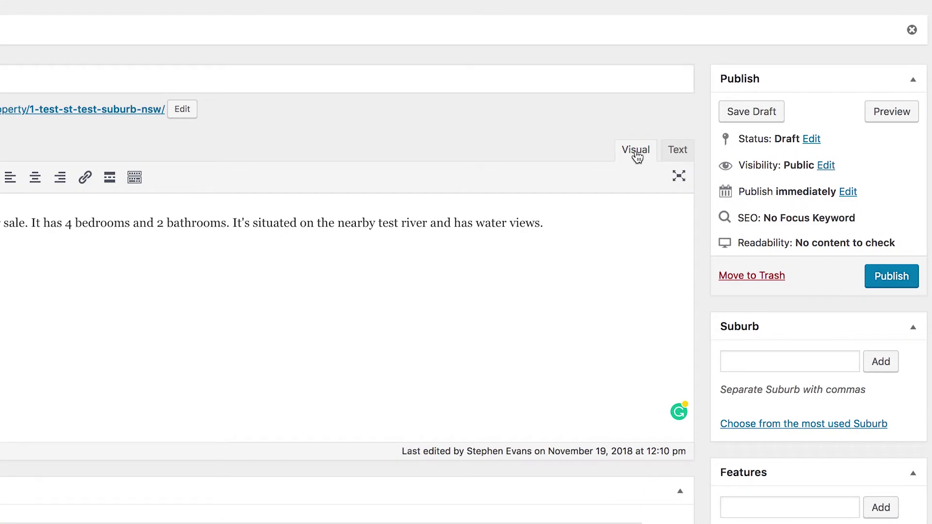
pyautogui.scroll(-3, 787, 349)
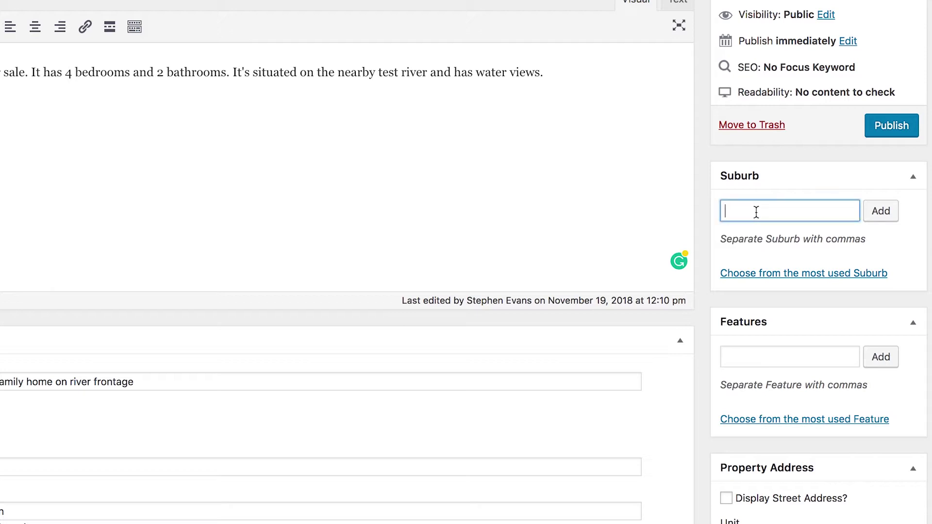
# Step: Add 'Test Suburb' as the listing's suburb and clear the stray 'Mirra' text
pyautogui.scroll(3, 757, 212)
pyautogui.scroll(-2, 756, 213)
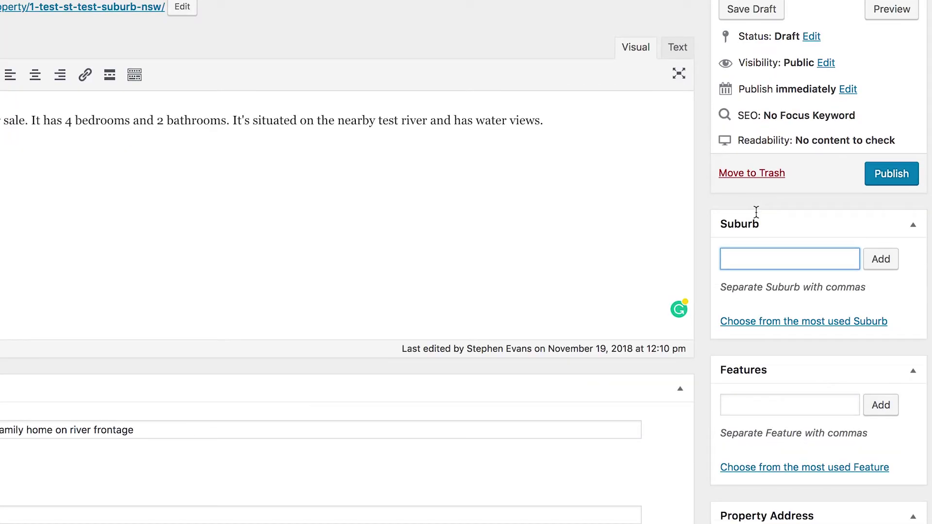
pyautogui.write('Test Suburb')
pyautogui.click(882, 261)
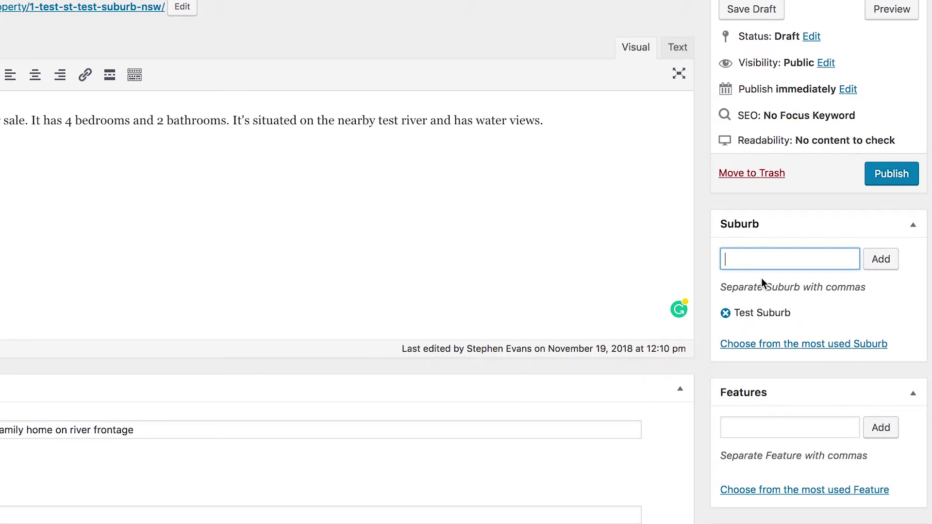
pyautogui.write('Mirra')
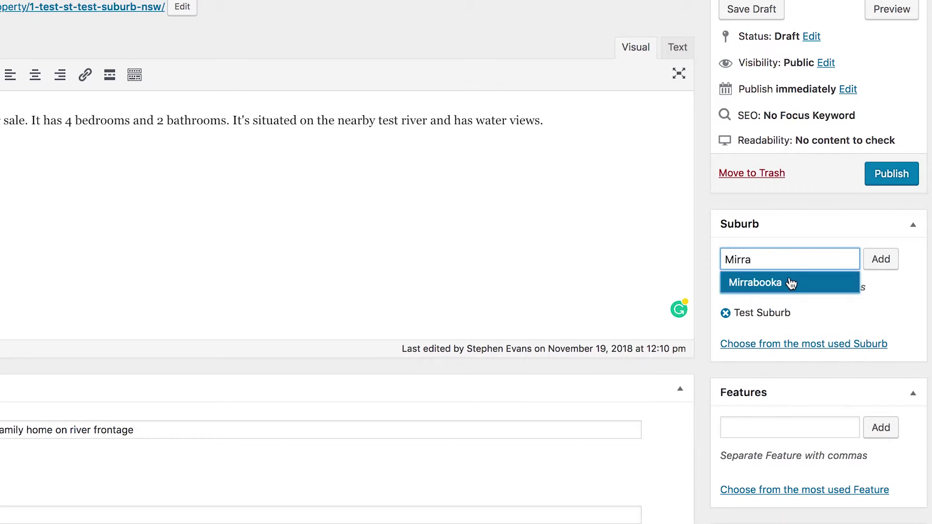
pyautogui.hotkey('ctrl', 'a')
pyautogui.press('BackSpace')
pyautogui.scroll(-5, 796, 261)
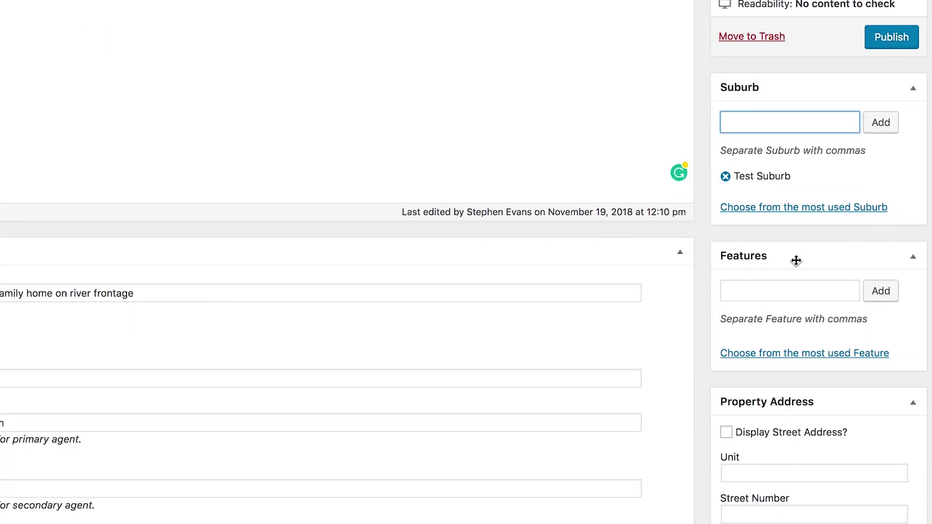
# Step: Enter 'River Frontage' in the Features box and add it to the listing
pyautogui.scroll(-2, 796, 260)
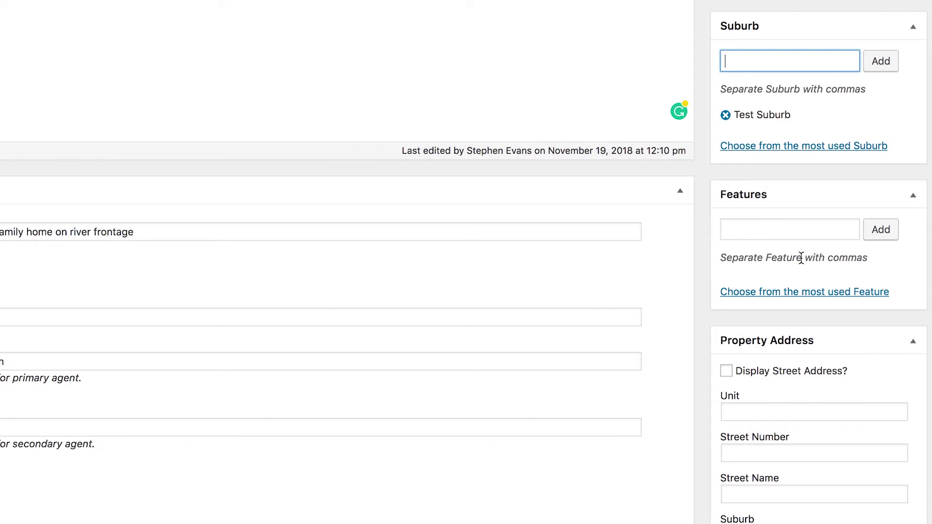
pyautogui.scroll(-15, 284, 455)
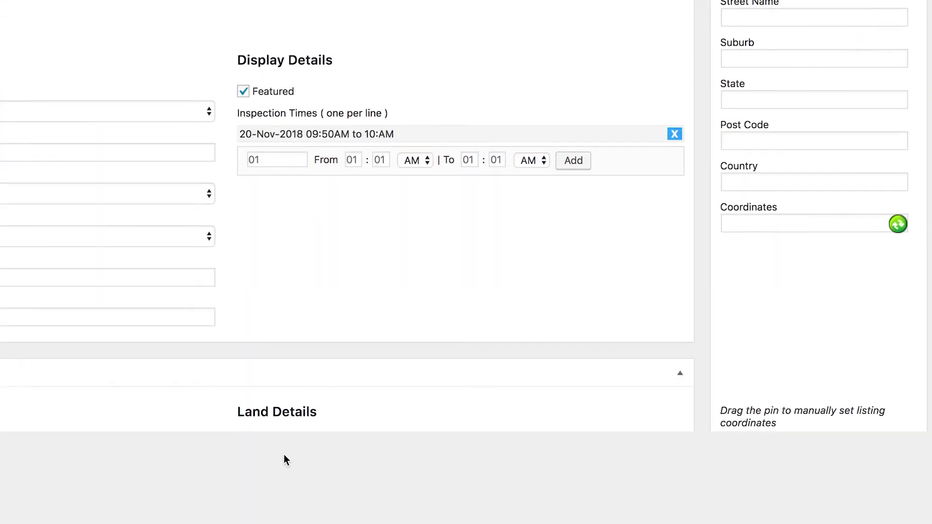
pyautogui.scroll(-10, 60, 456)
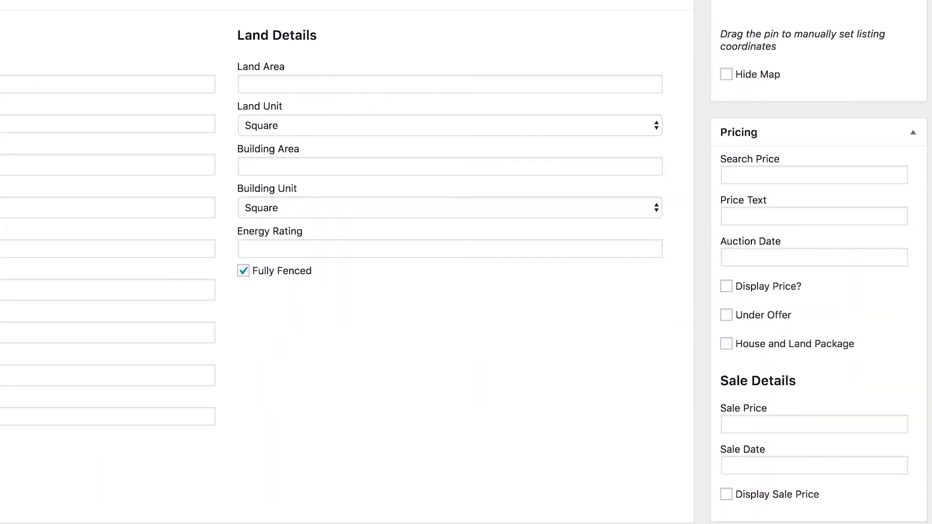
pyautogui.scroll(-5, 189, 430)
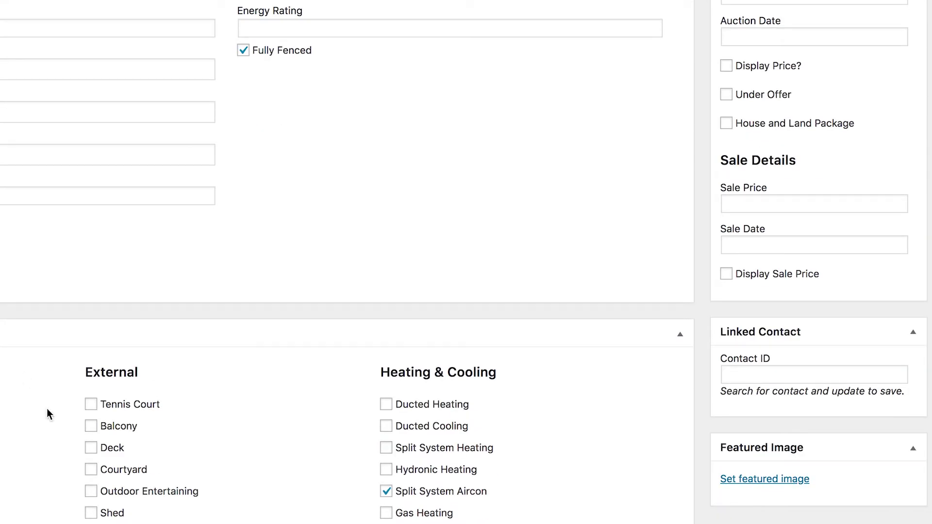
pyautogui.scroll(20, 600, 364)
pyautogui.click(768, 369)
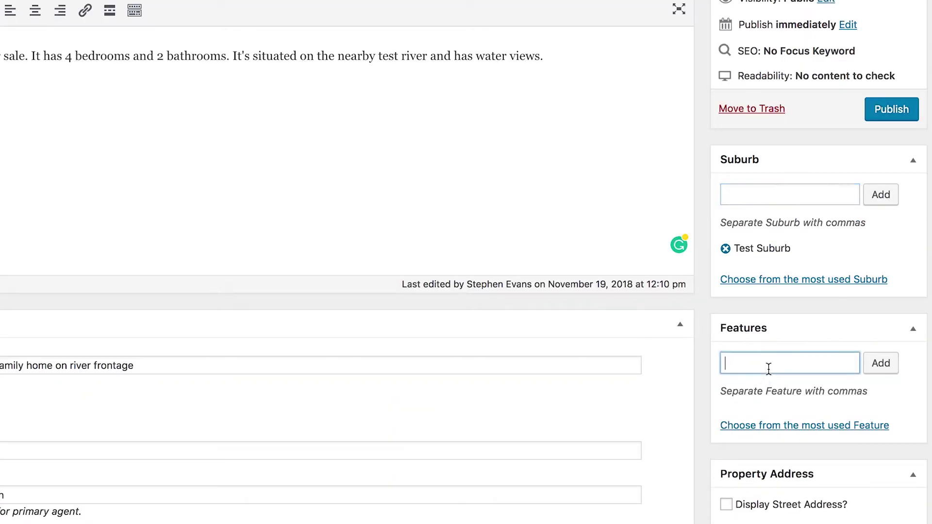
pyautogui.scroll(-2, 768, 369)
pyautogui.scroll(-2, 768, 369)
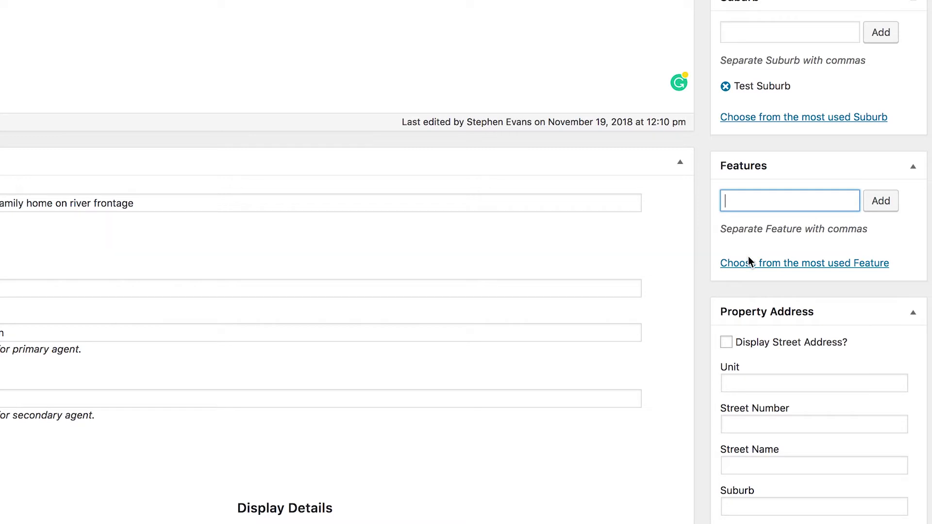
pyautogui.write('River Frontage')
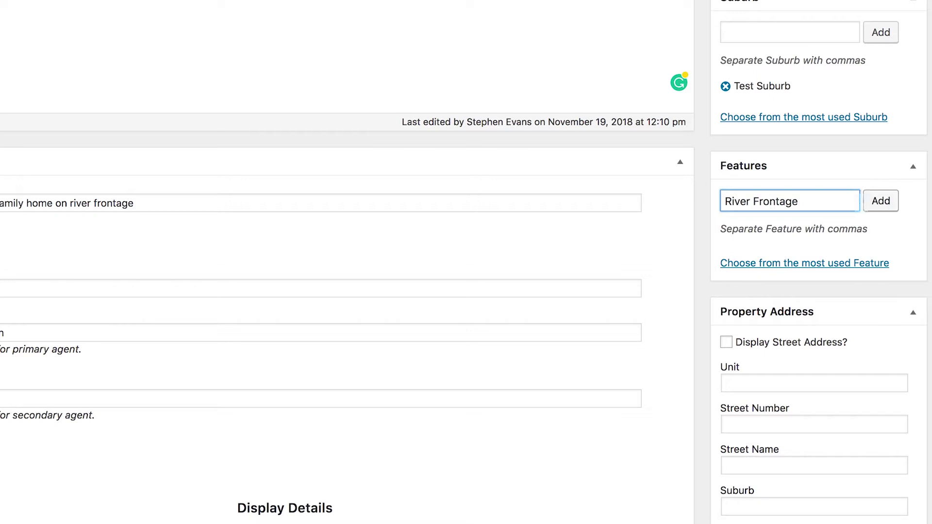
pyautogui.click(881, 201)
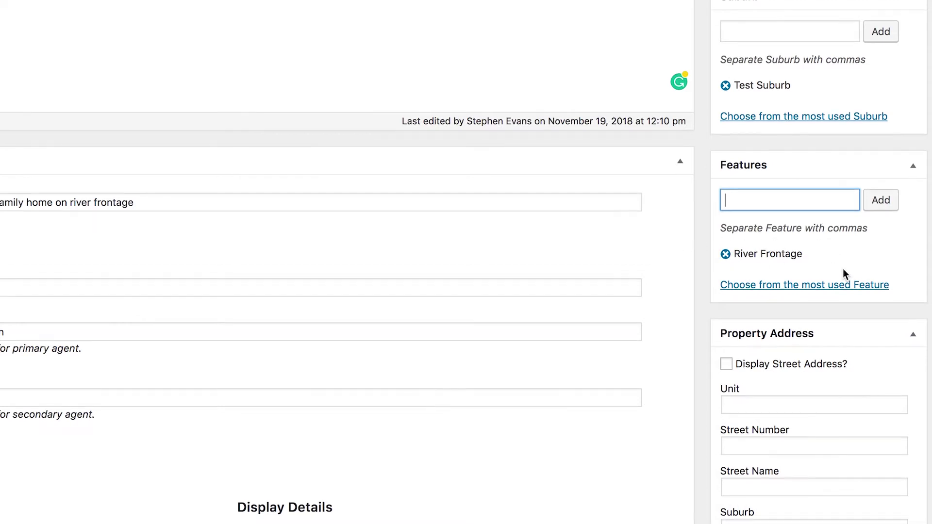
pyautogui.scroll(-5, 843, 270)
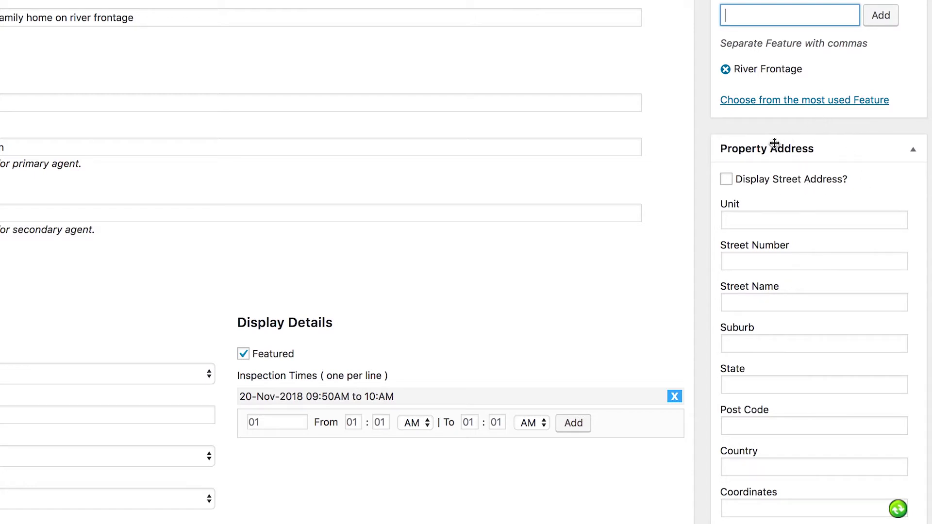
# Step: Fill in street number 1, street George St, suburb Sydney and state NSW
pyautogui.scroll(-1, 824, 454)
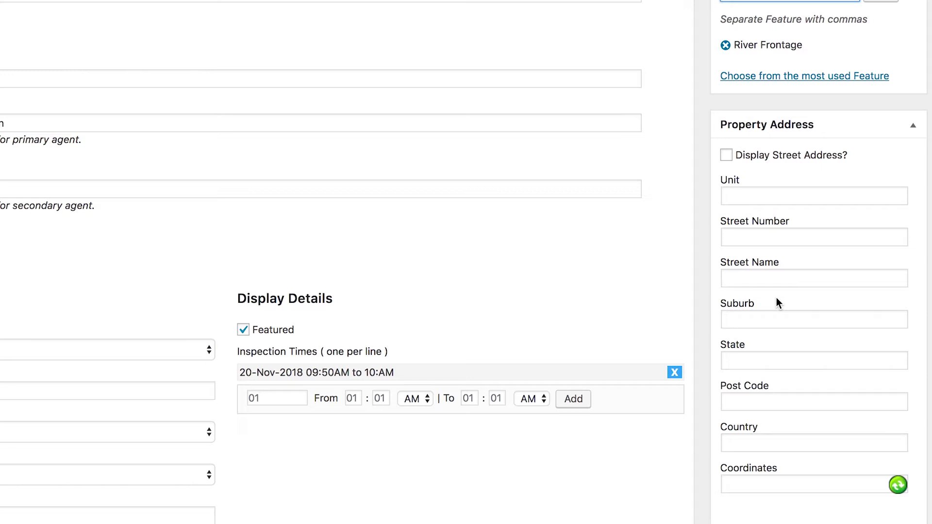
pyautogui.scroll(3, 828, 292)
pyautogui.scroll(5, 785, 384)
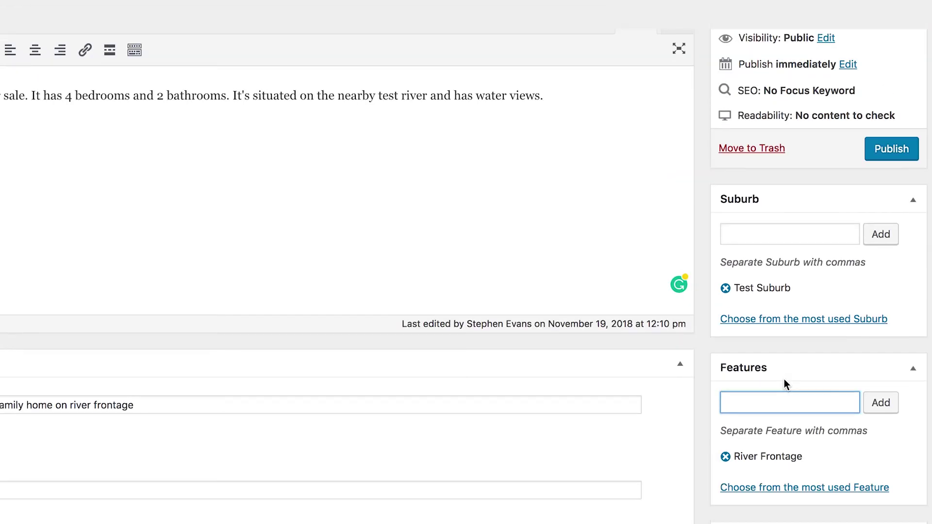
pyautogui.scroll(3, 785, 379)
pyautogui.scroll(-6, 784, 380)
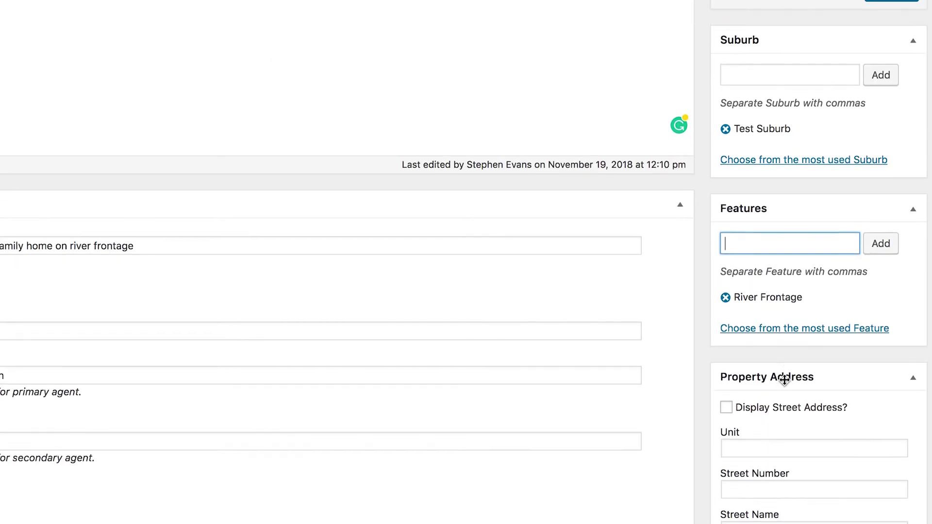
pyautogui.scroll(-4, 785, 380)
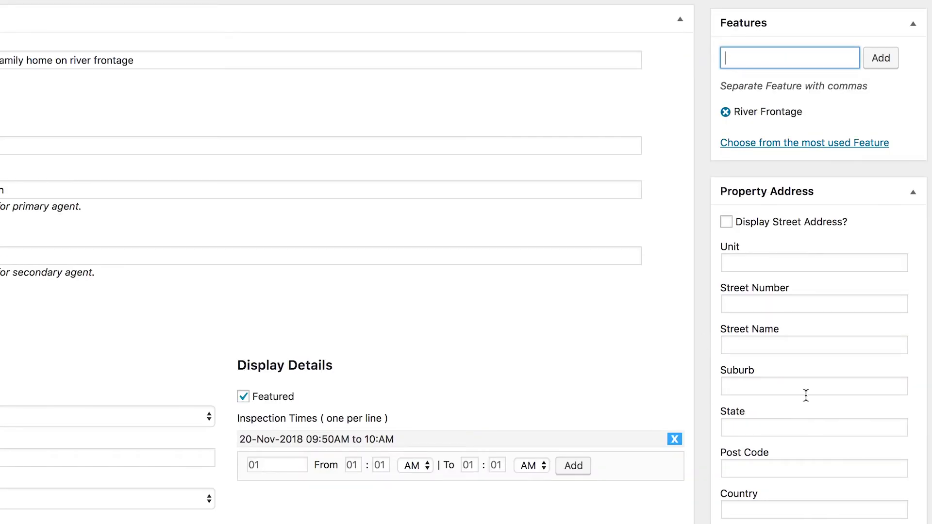
pyautogui.click(768, 302)
pyautogui.write('1')
pyautogui.press('Tab')
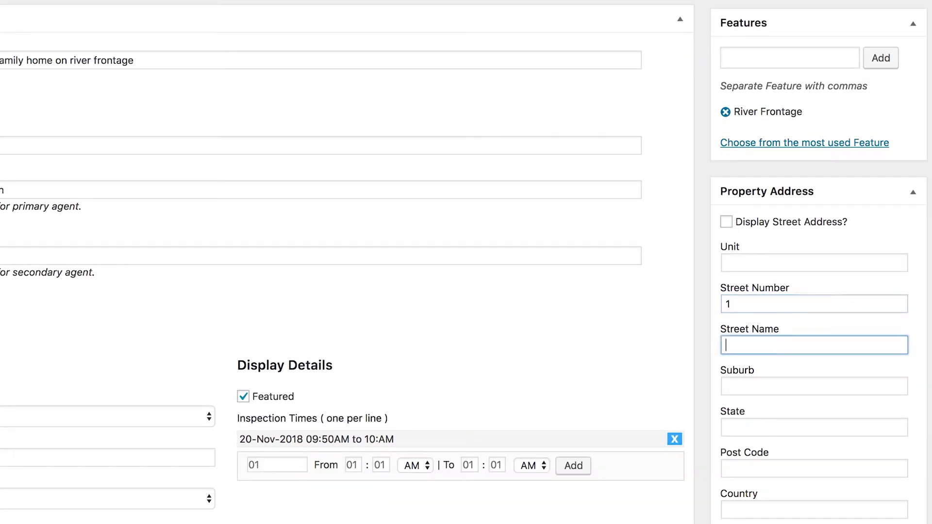
pyautogui.write('George St')
pyautogui.press('Tab')
pyautogui.write('Sy')
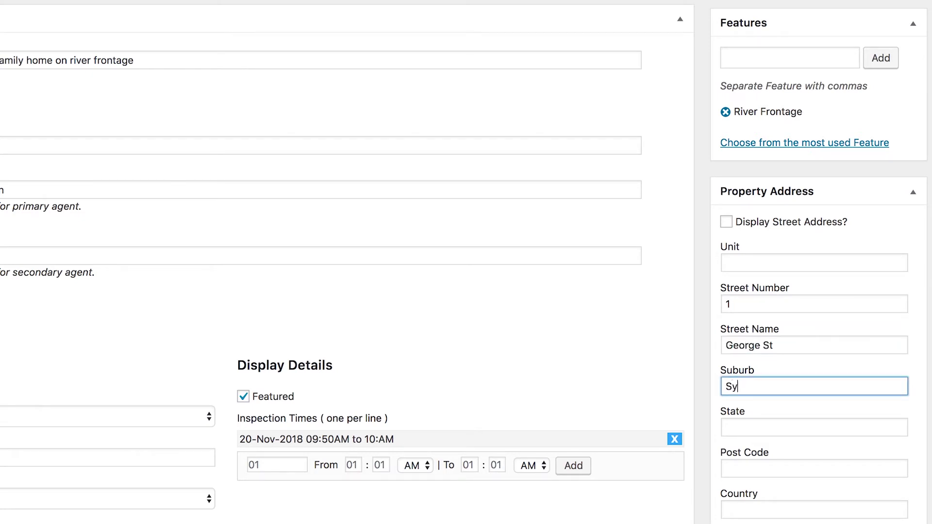
pyautogui.write('dney')
pyautogui.press('Tab')
pyautogui.write('NSW')
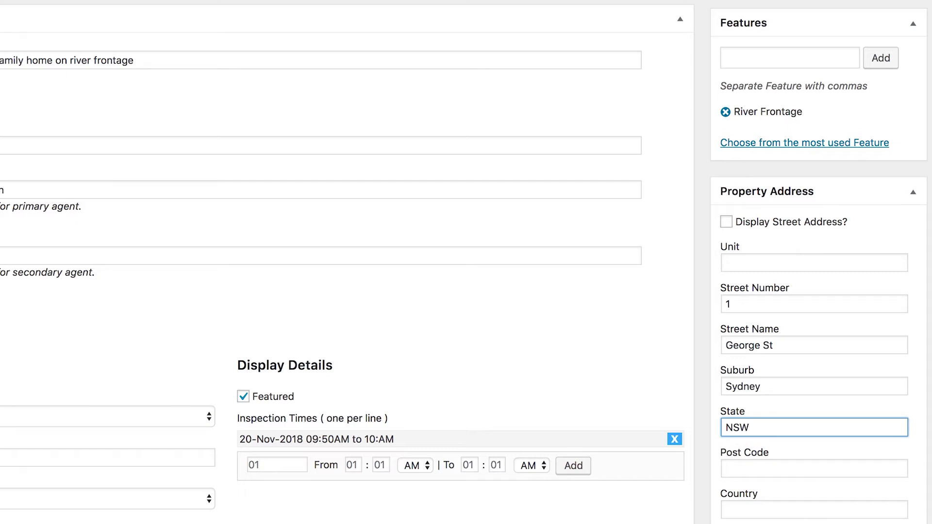
# Step: Set the address country to Australia and the post code to 2000
pyautogui.click(746, 506)
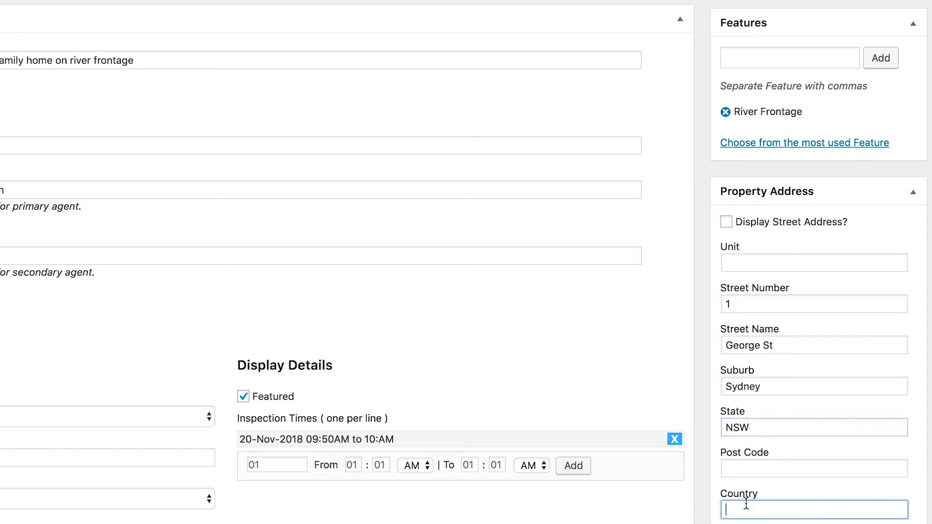
pyautogui.write('Australia')
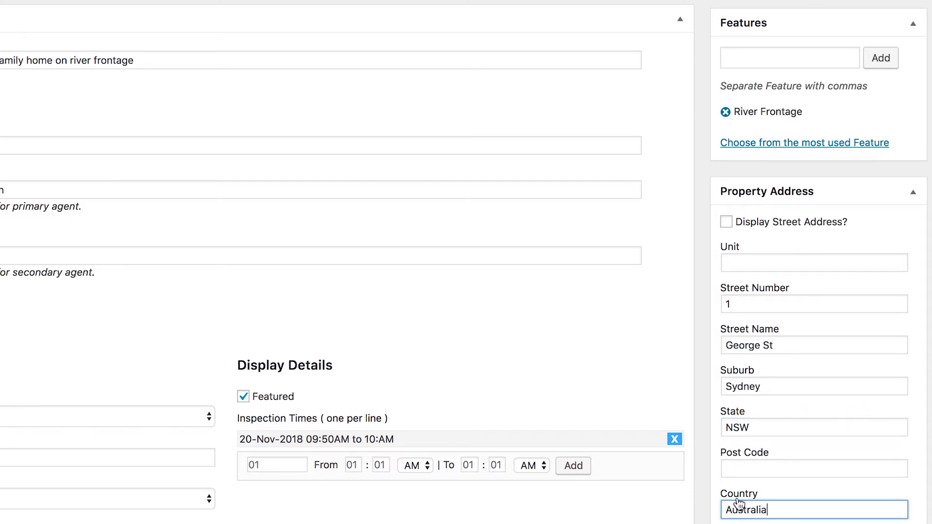
pyautogui.click(768, 467)
pyautogui.write('2000')
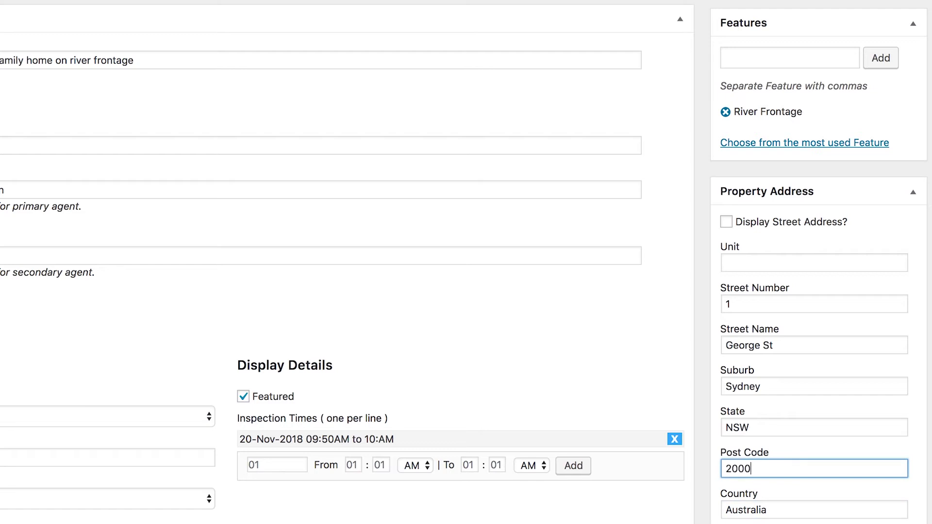
pyautogui.click(790, 445)
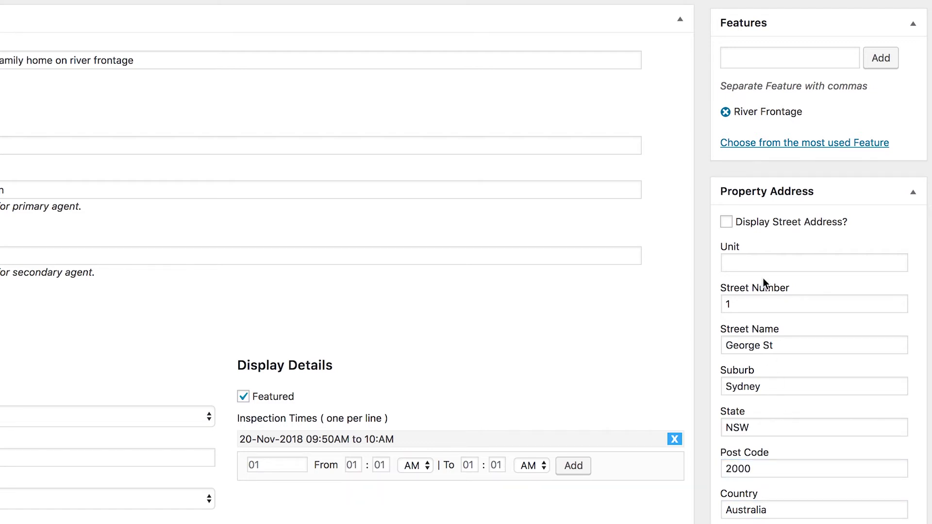
pyautogui.scroll(-3, 743, 94)
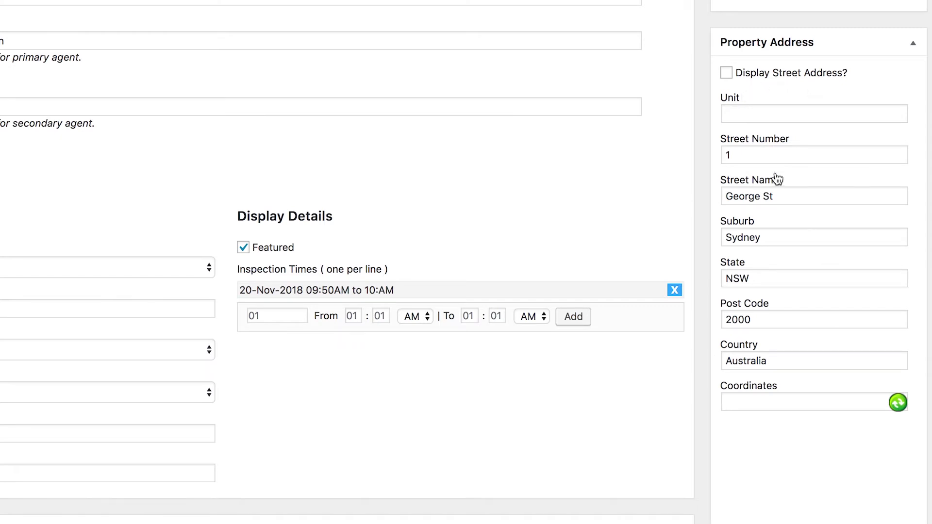
# Step: Tick 'Display Street Address?' and 'Hide Map' in the Property Address box
pyautogui.click(727, 73)
pyautogui.scroll(-3, 766, 334)
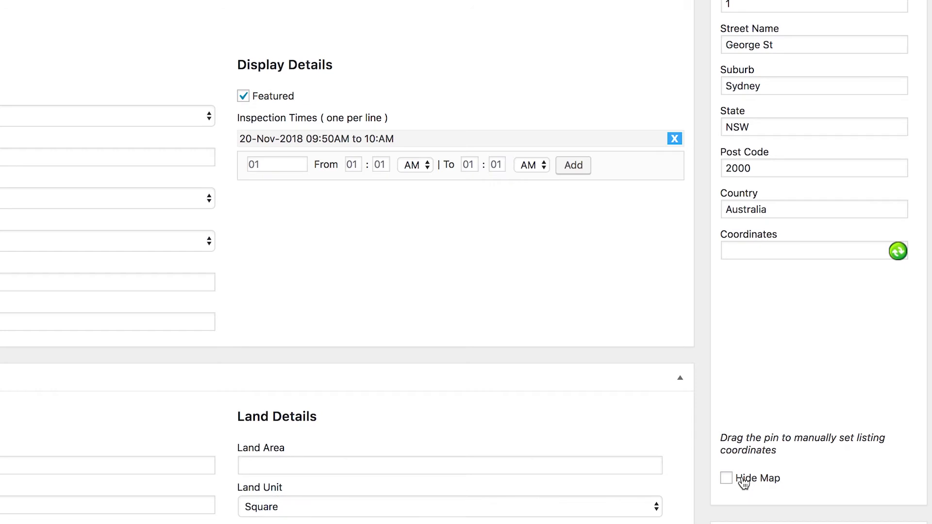
pyautogui.click(767, 487)
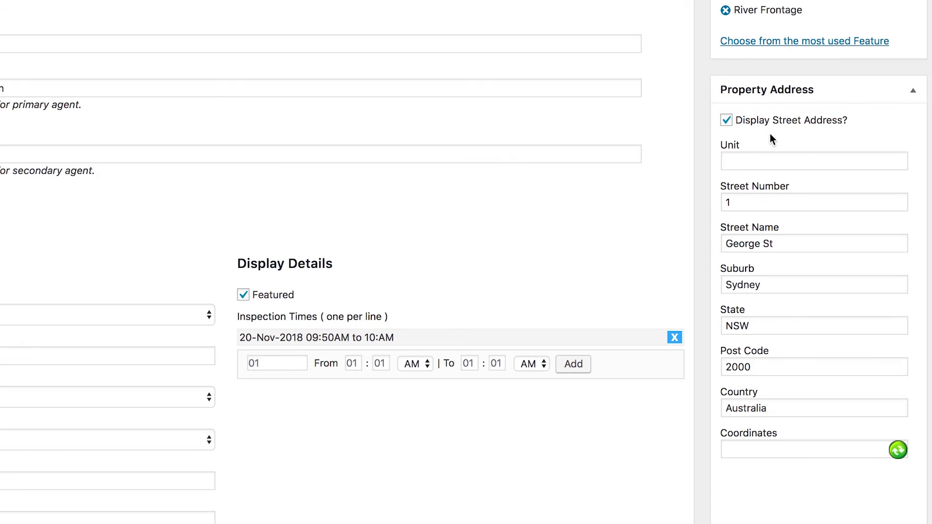
pyautogui.scroll(-15, 771, 139)
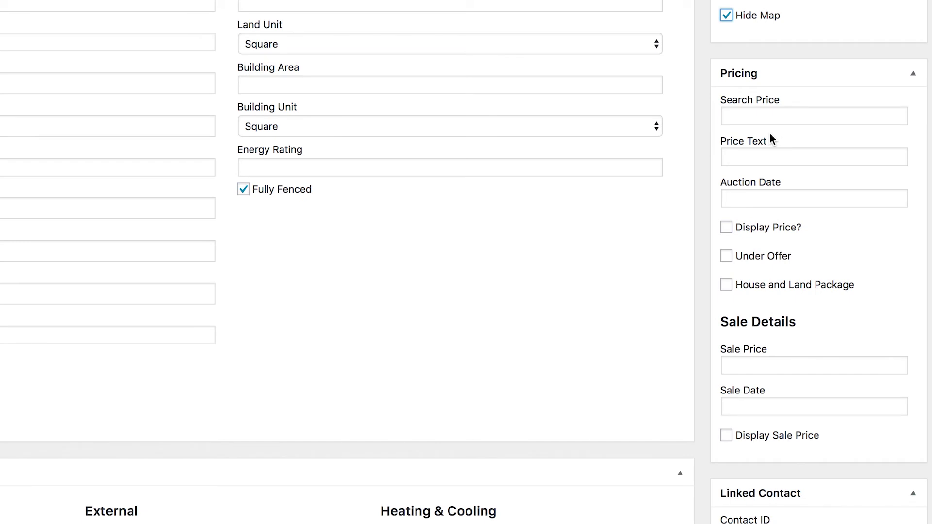
pyautogui.click(755, 117)
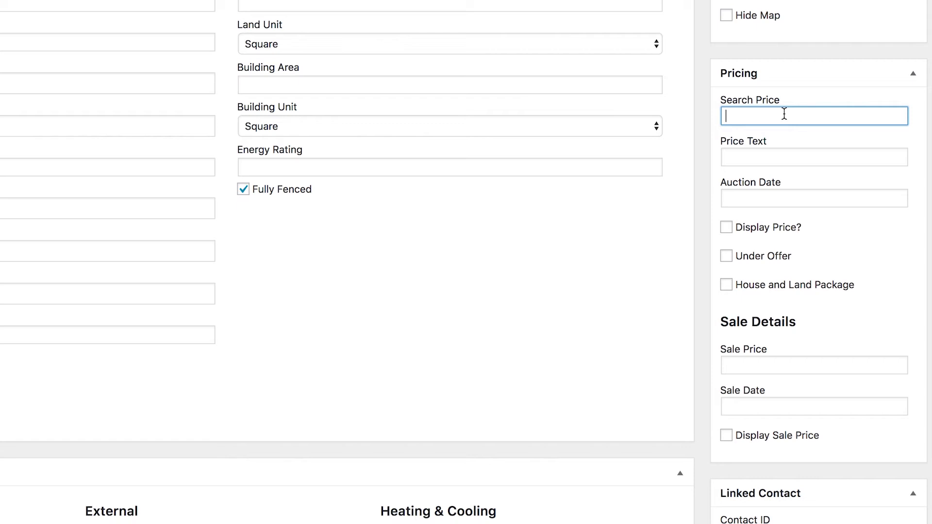
# Step: Enter Search Price 300000 and Price Text 300,000, leave Auction Date empty, and tick 'Display Price?'
pyautogui.write('300000')
pyautogui.click(788, 159)
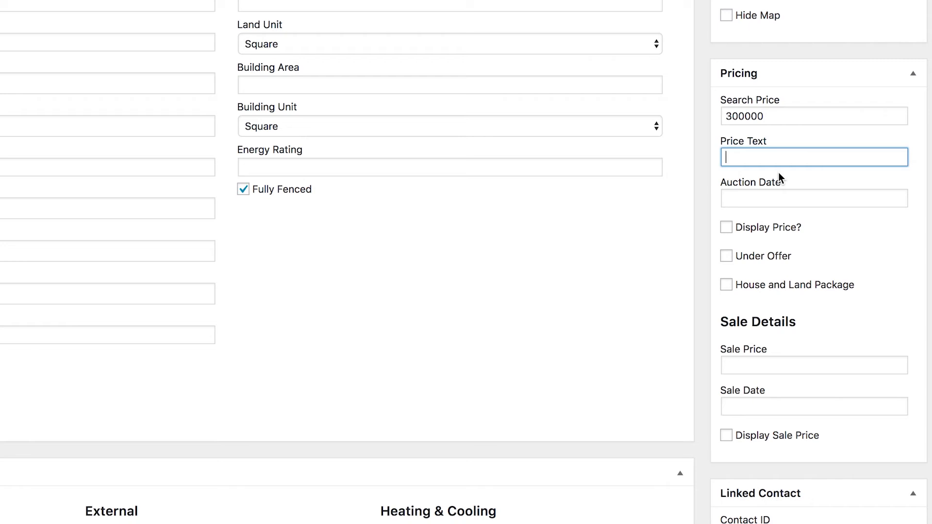
pyautogui.write('300,000')
pyautogui.click(780, 197)
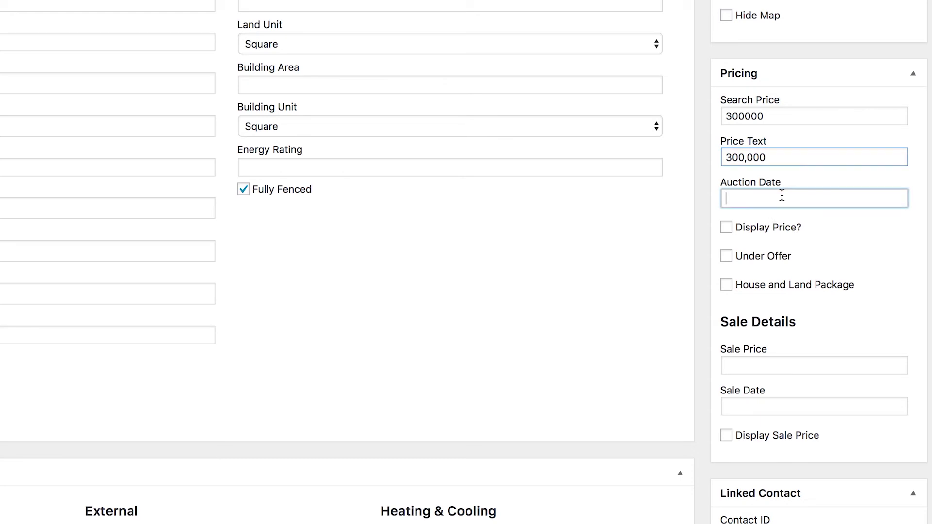
pyautogui.scroll(-3, 801, 173)
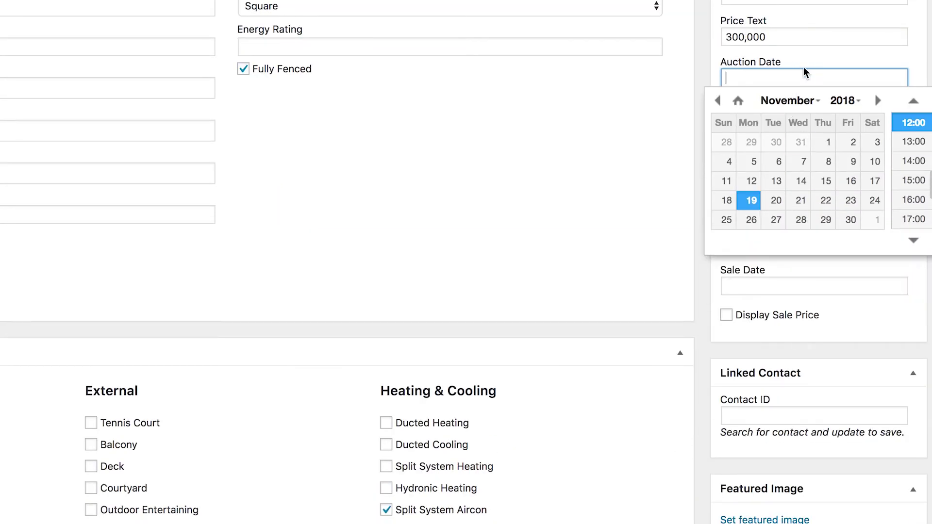
pyautogui.click(861, 67)
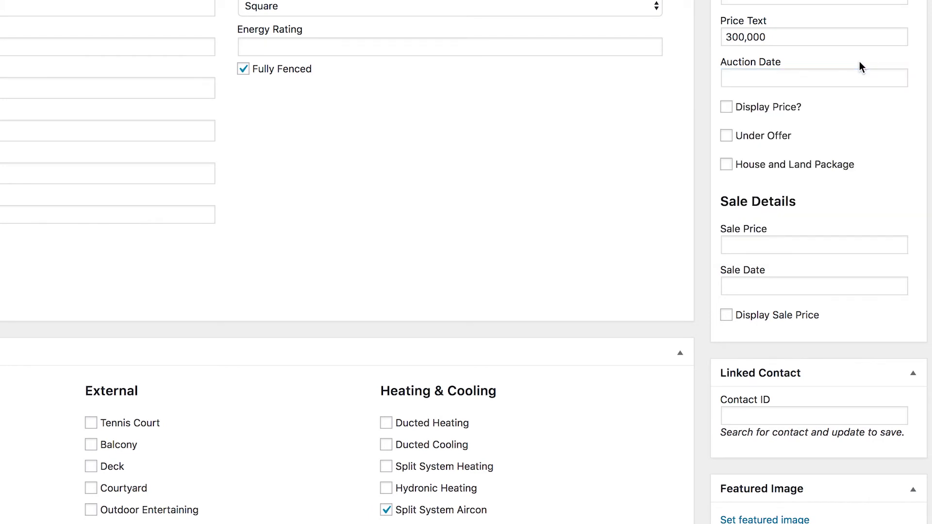
pyautogui.scroll(2, 819, 82)
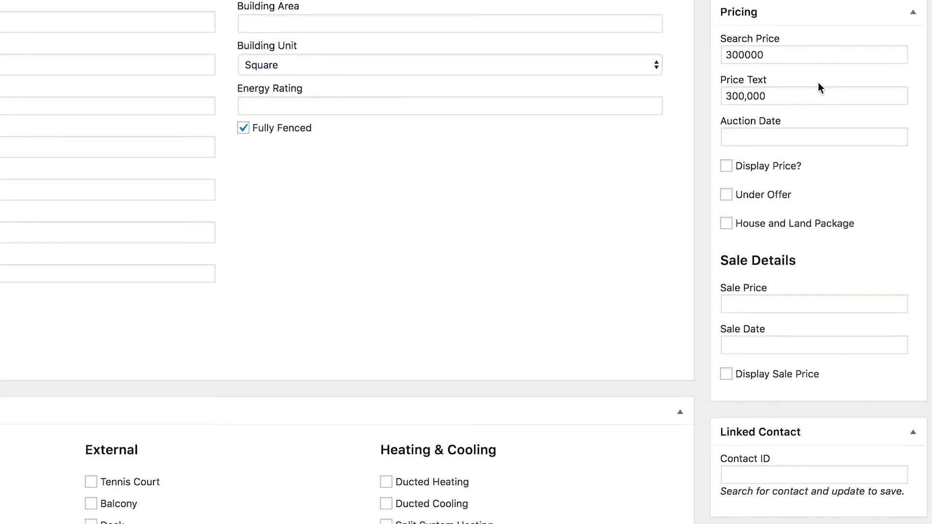
pyautogui.scroll(1, 818, 83)
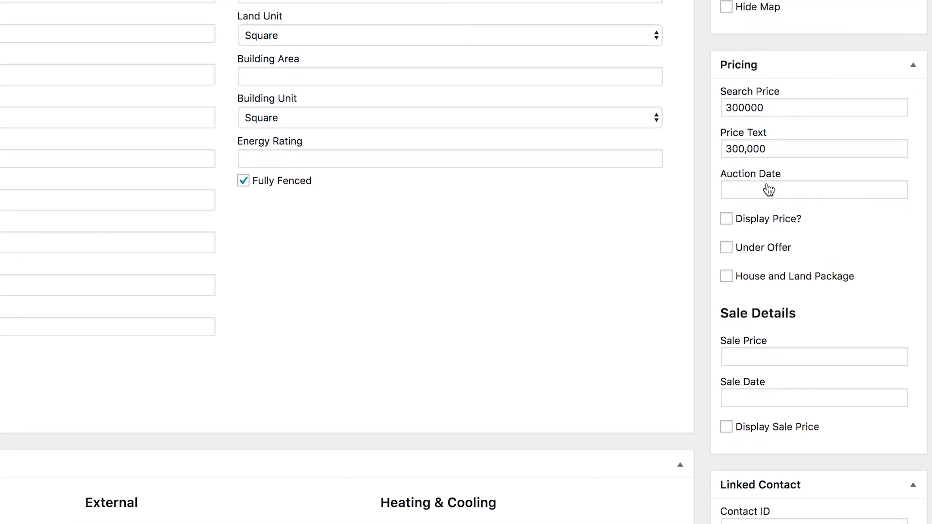
pyautogui.click(726, 225)
pyautogui.click(743, 249)
pyautogui.click(729, 250)
pyautogui.click(726, 285)
pyautogui.click(726, 286)
pyautogui.scroll(-5, 727, 287)
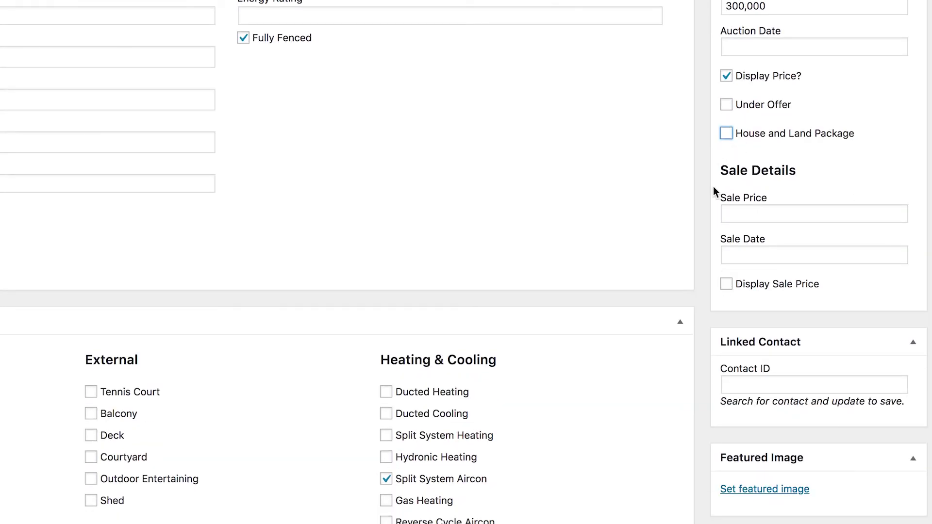
pyautogui.click(867, 217)
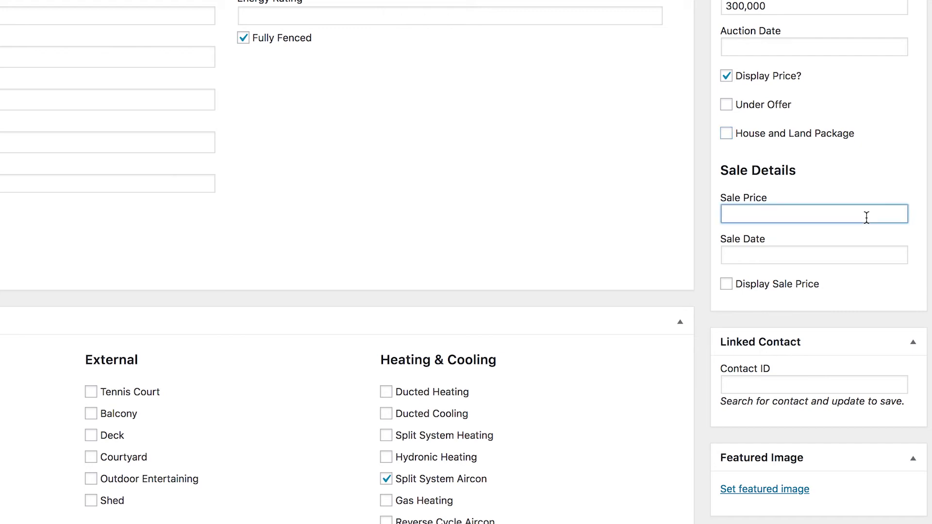
pyautogui.scroll(4, 866, 217)
pyautogui.scroll(-2, 866, 218)
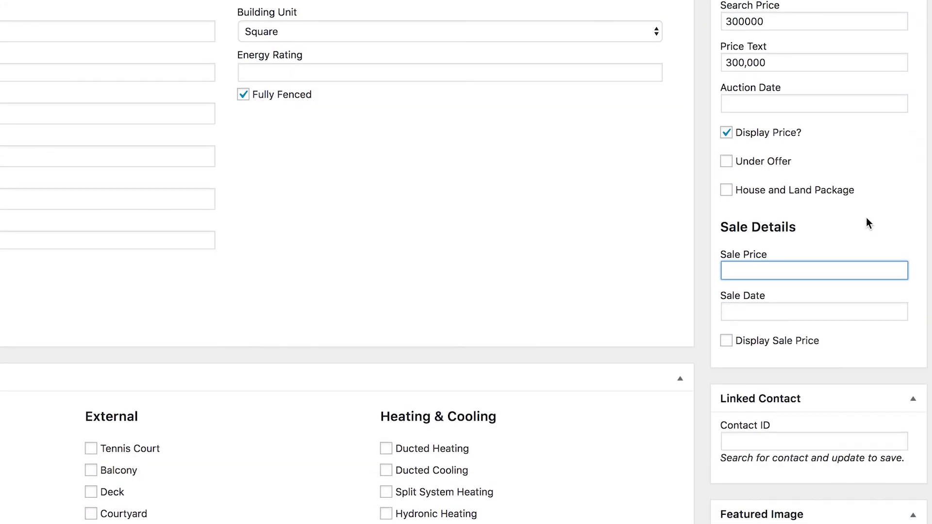
pyautogui.write('350,000')
pyautogui.press('Tab')
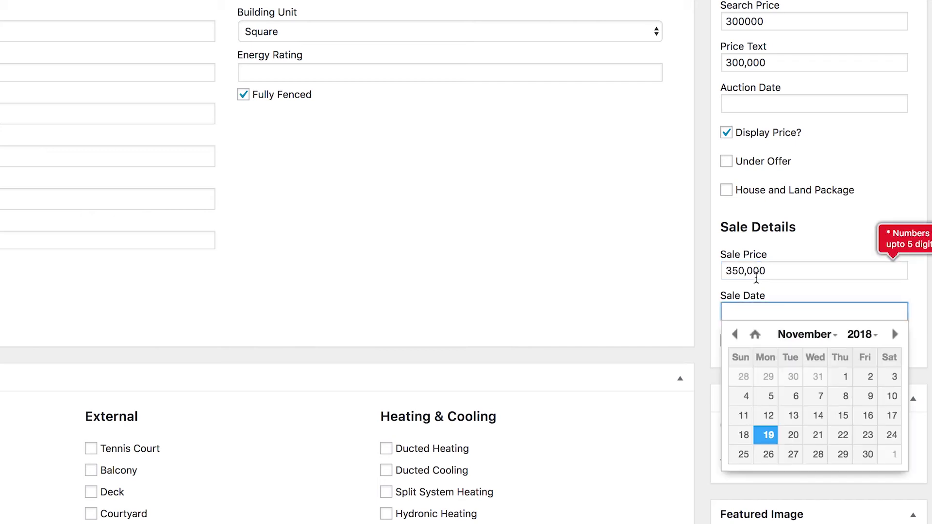
pyautogui.click(747, 271)
pyautogui.press('BackSpace')
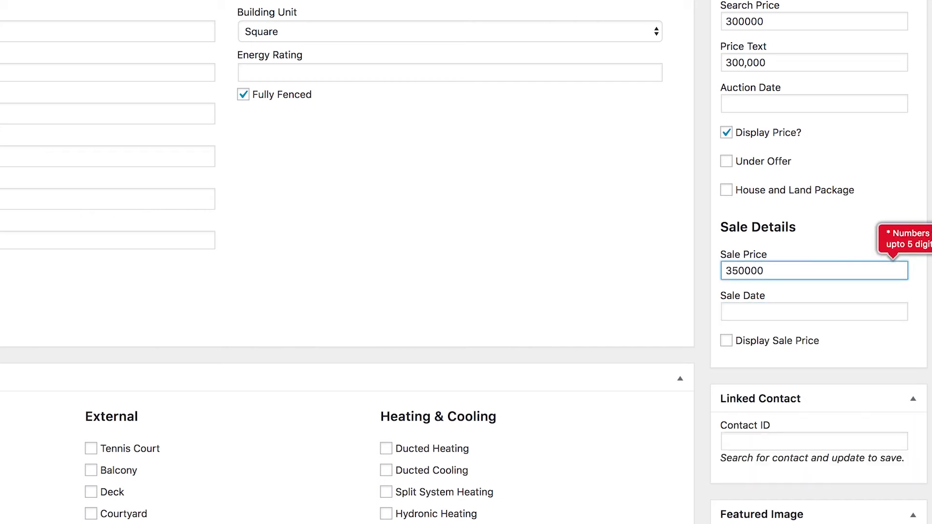
pyautogui.click(782, 313)
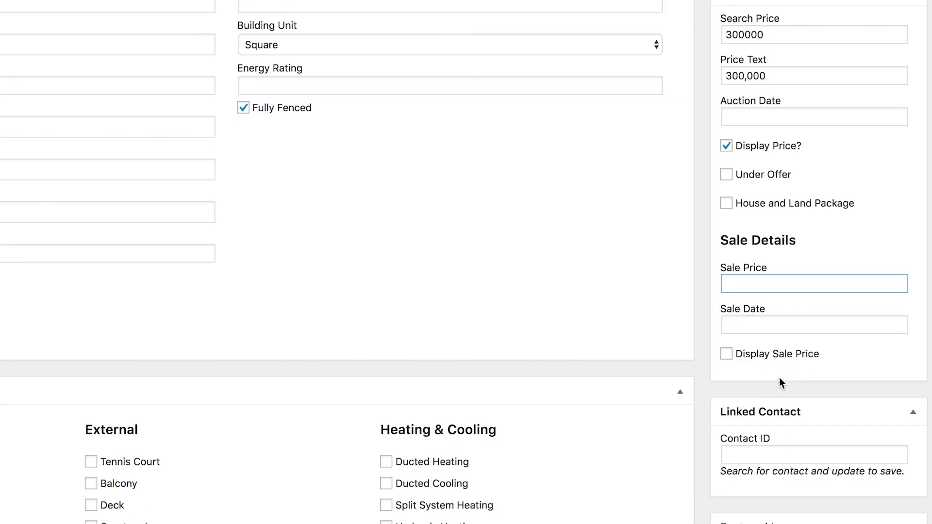
pyautogui.click(780, 382)
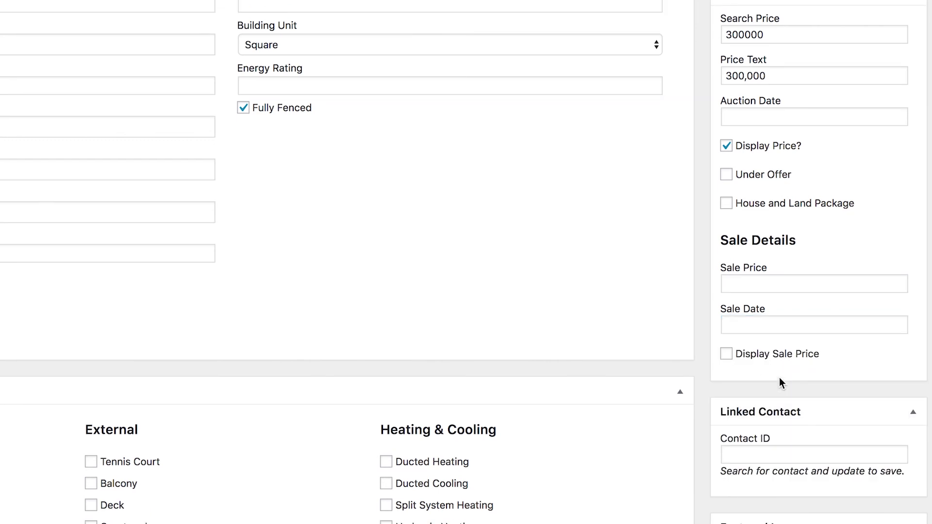
pyautogui.click(727, 357)
pyautogui.click(727, 358)
pyautogui.click(792, 458)
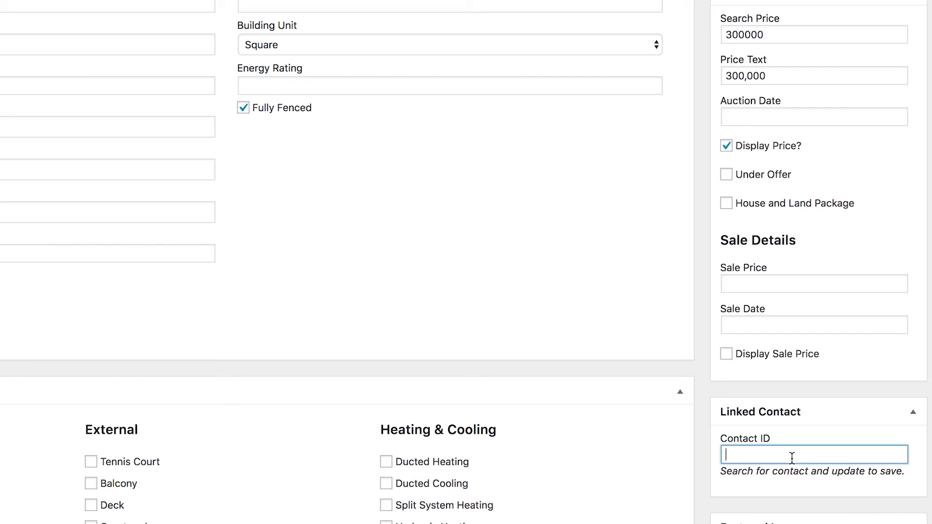
pyautogui.scroll(-3, 784, 502)
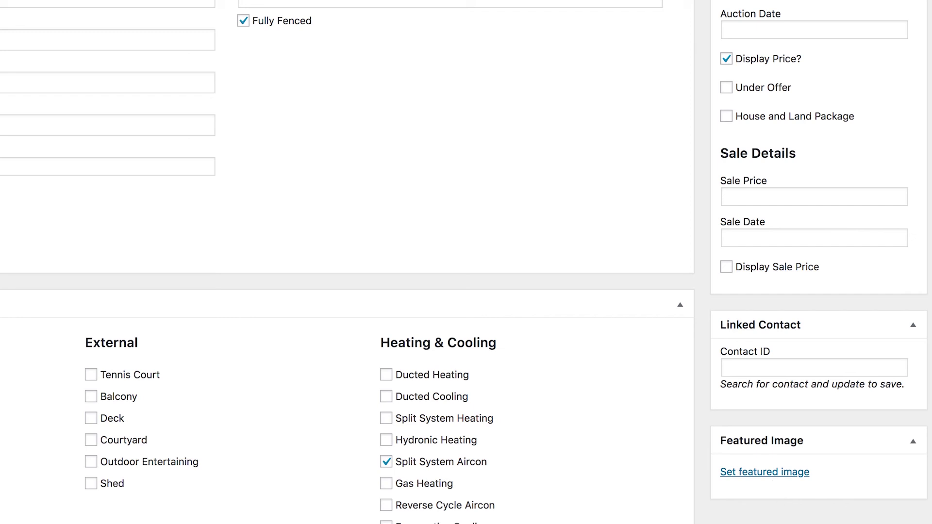
pyautogui.scroll(-15, 463, 262)
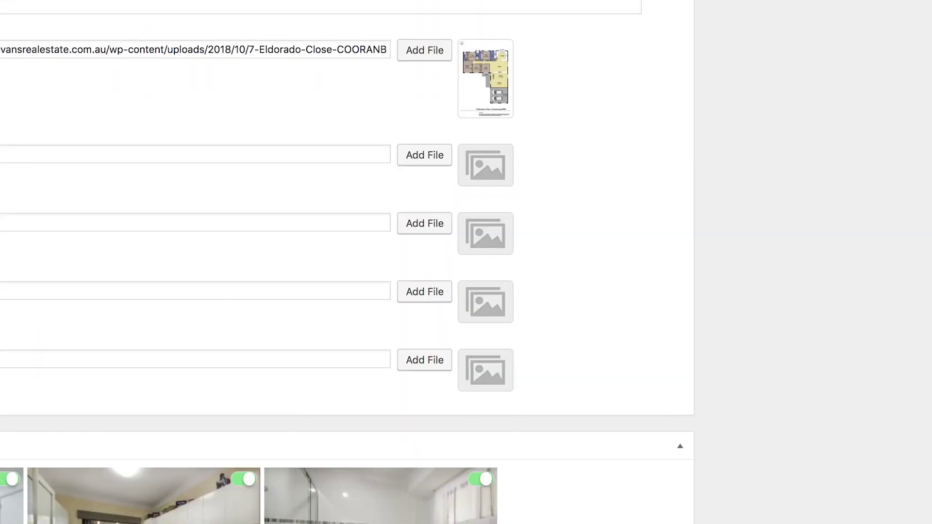
pyautogui.scroll(10, 696, 520)
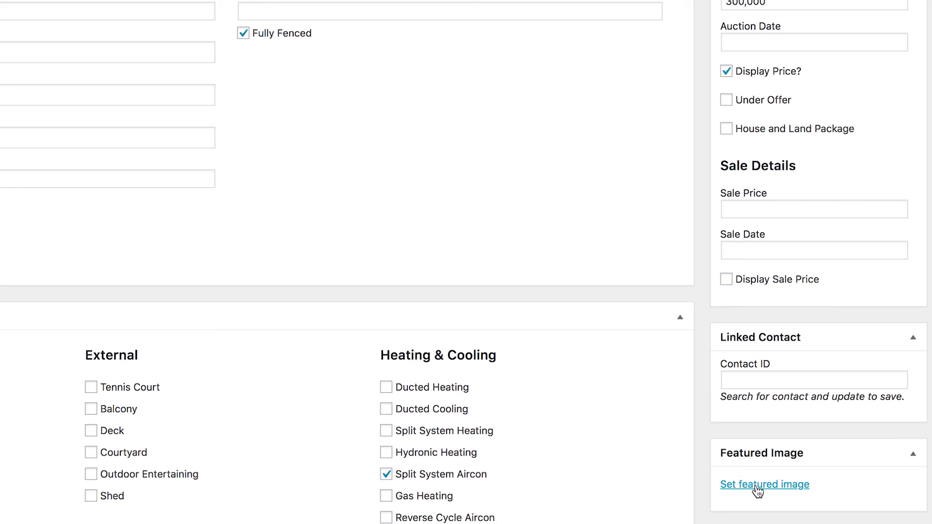
pyautogui.click(756, 486)
# Step: Select the kitchen photo in the media library and set it as the featured image
pyautogui.click(445, 202)
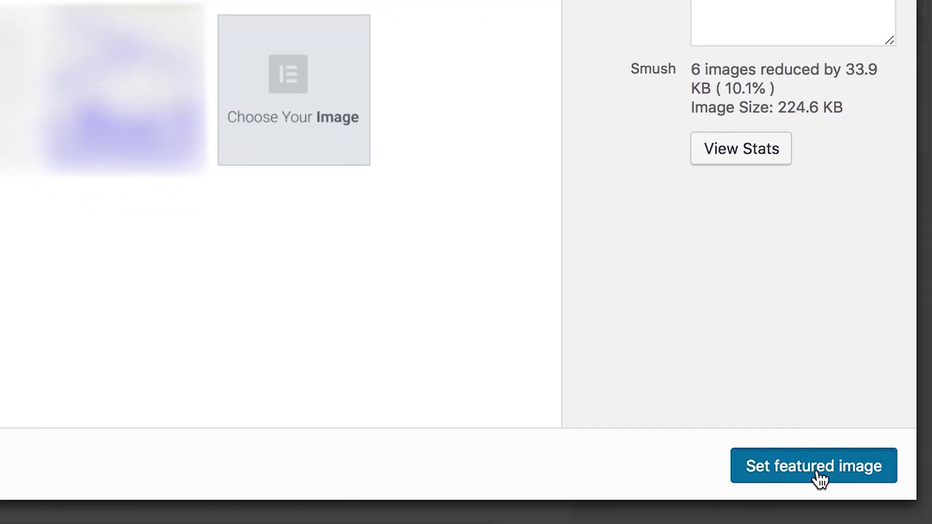
pyautogui.click(817, 470)
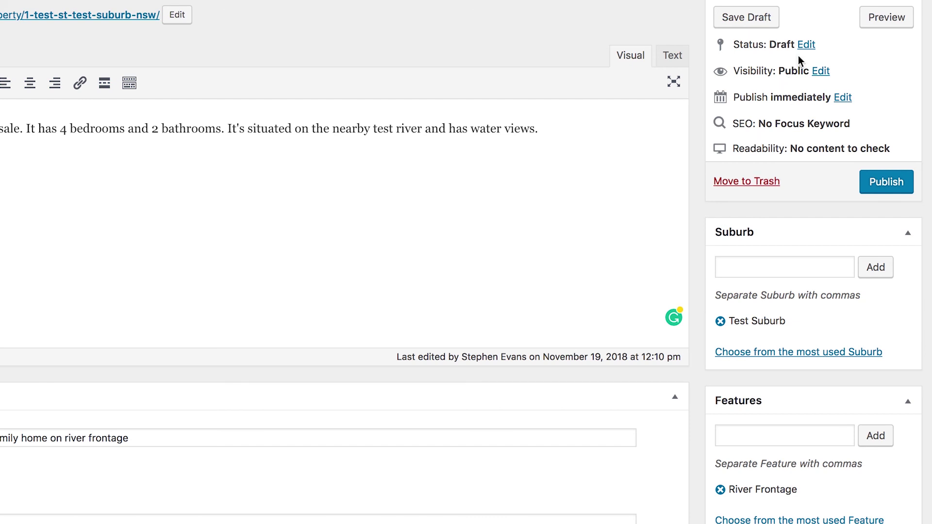
# Step: Publish the property listing so it goes live with status Published on Nov 19, 2018
pyautogui.click(878, 184)
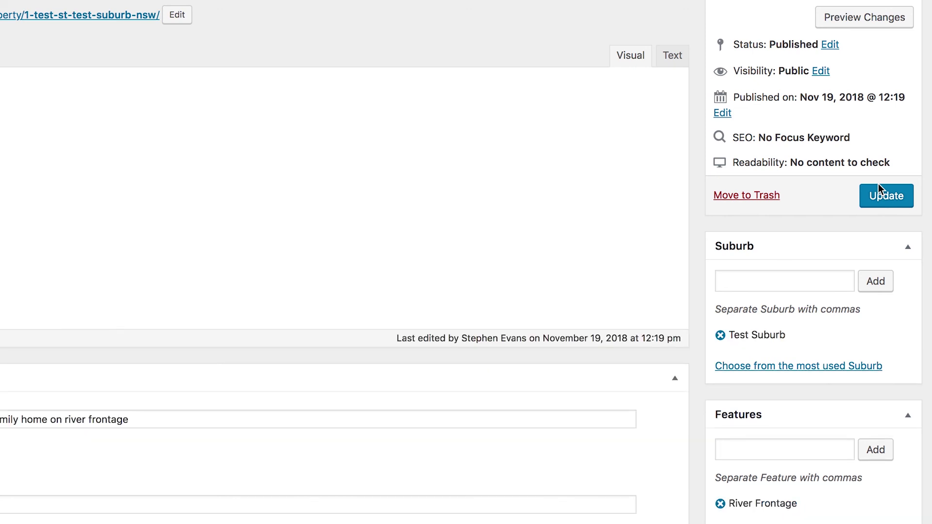
pyautogui.click(879, 185)
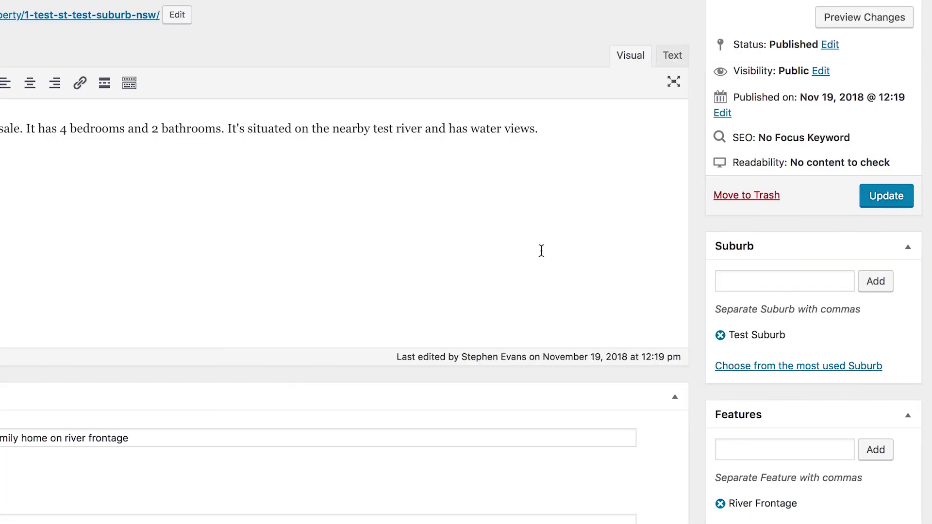